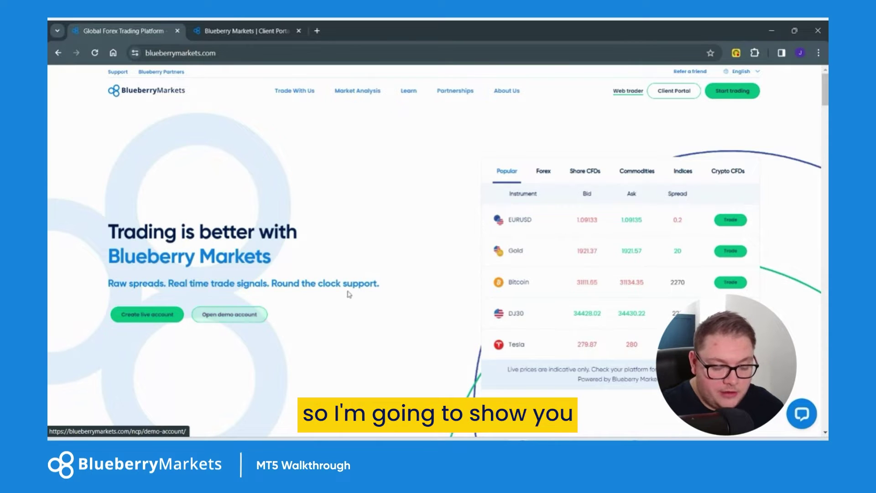
# - Go to the Client Portal dashboard and choose the MetaTrader 5 tile under Trading Platforms
pyautogui.moveTo(273, 117)
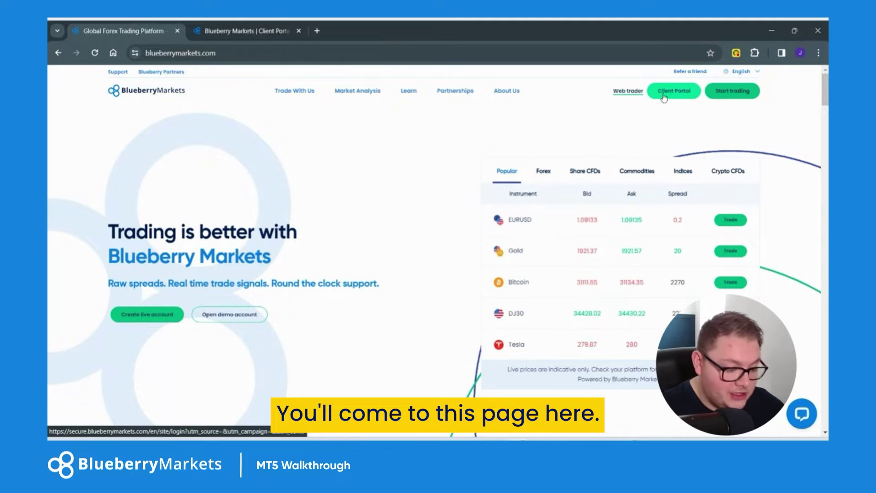
pyautogui.click(221, 31)
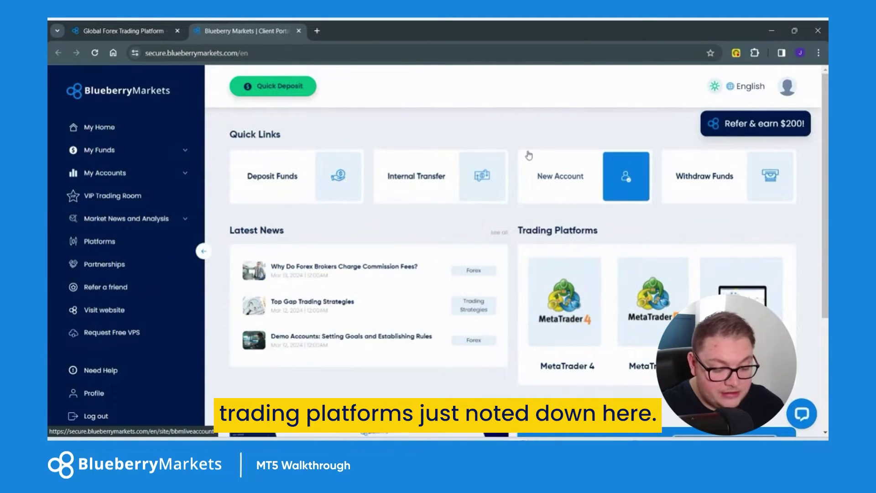
pyautogui.click(653, 288)
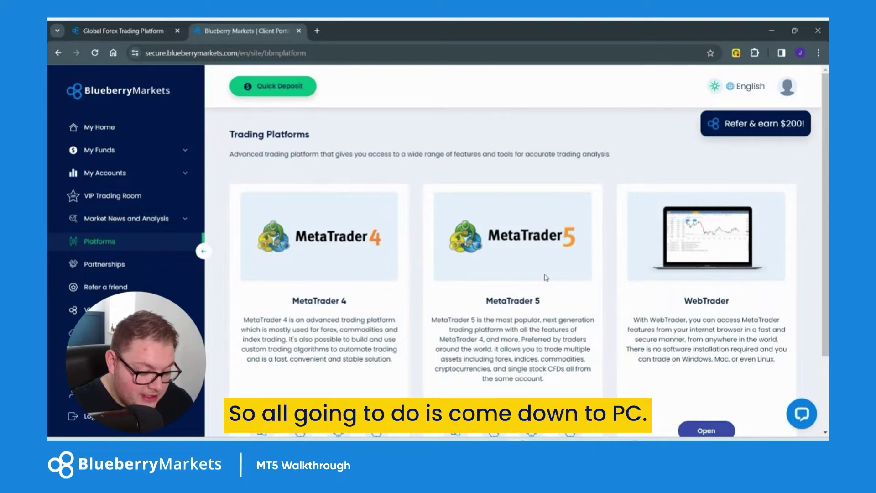
# - Download the Windows installer blueberrymarkets5setup.exe from the Download MetaTrader 5 section
pyautogui.scroll(-2, 546, 277)
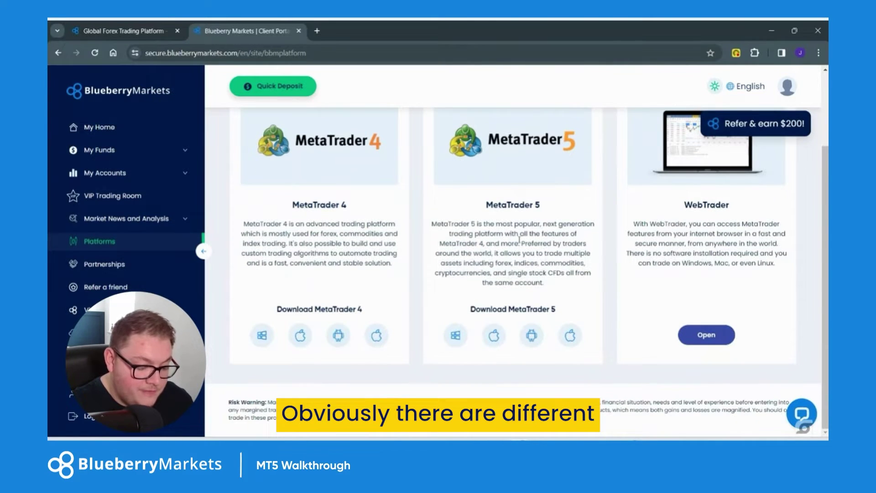
pyautogui.click(456, 335)
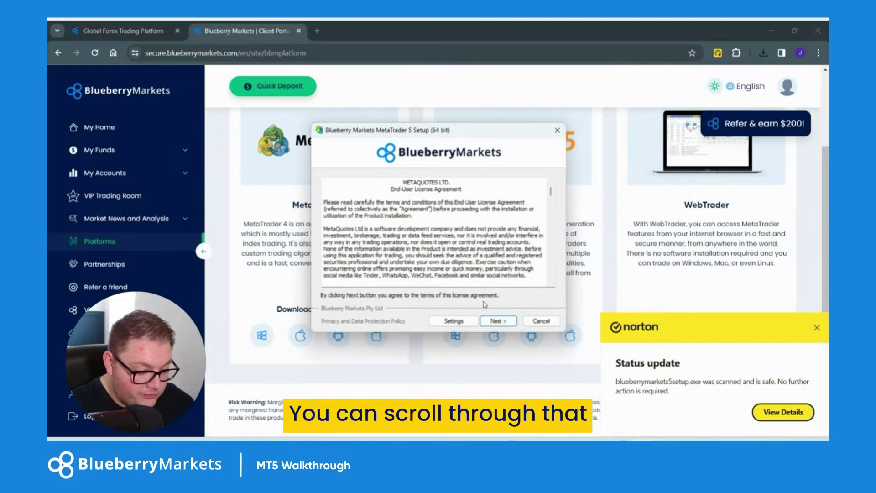
# - Accept the MetaQuotes licence agreement and run the MetaTrader 5 installation through to Finish
pyautogui.scroll(-10, 488, 258)
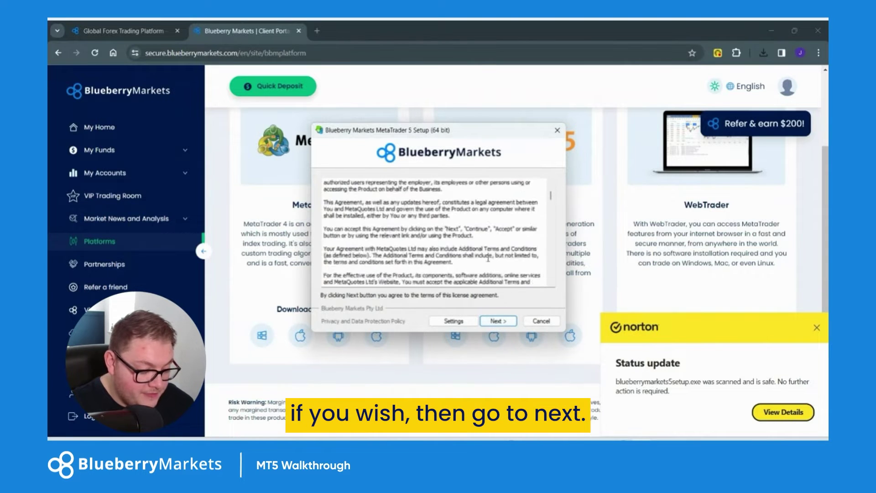
pyautogui.scroll(-5, 488, 257)
pyautogui.click(489, 322)
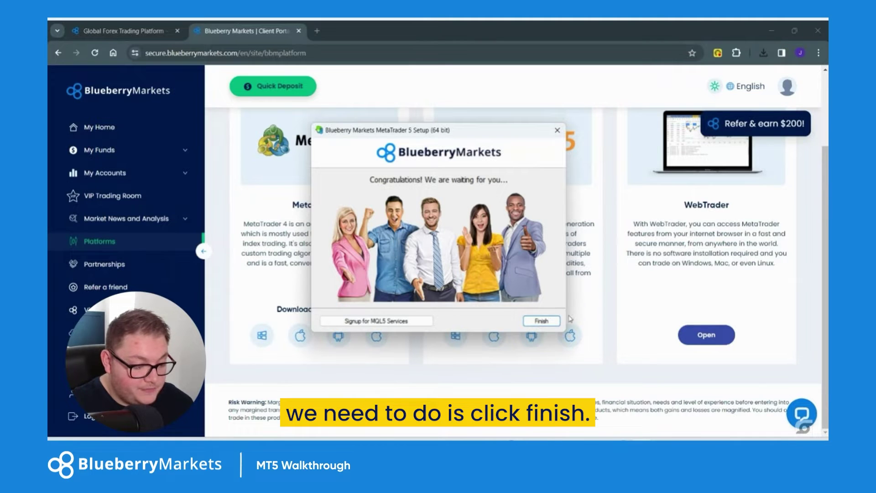
pyautogui.click(542, 320)
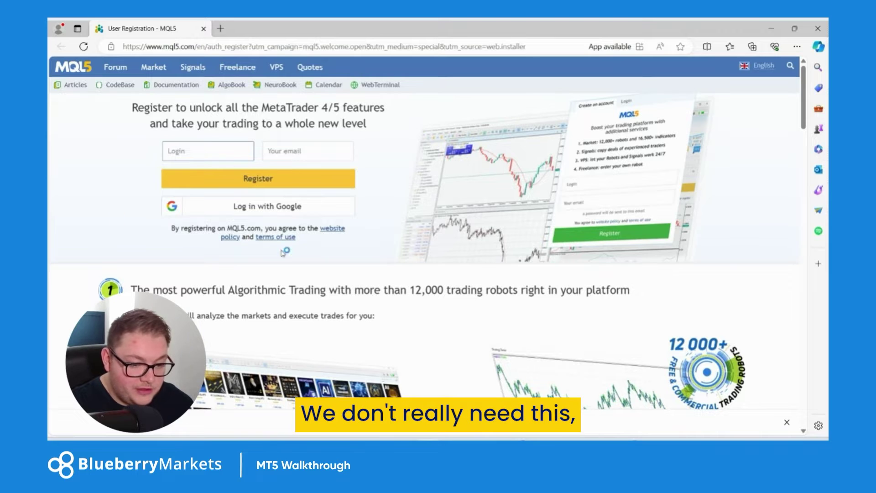
# - Close the MQL5 User Registration page in Edge and bring the MetaTrader 5 terminal forward
pyautogui.click(822, 29)
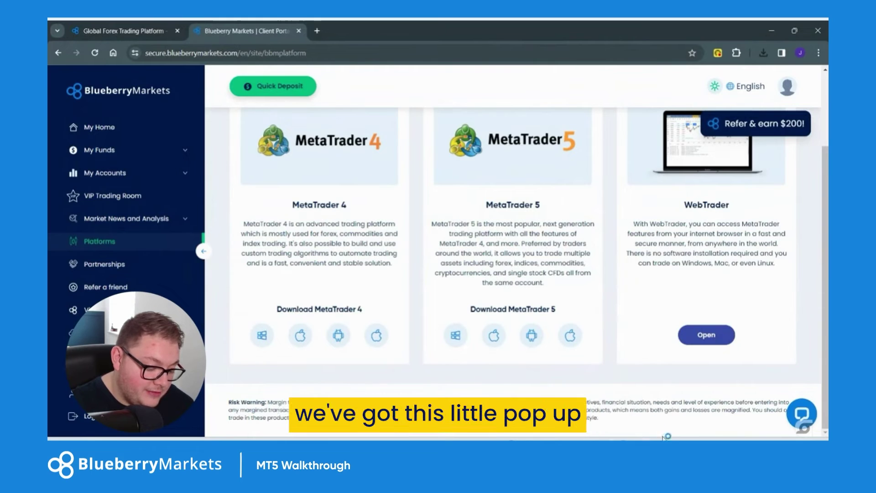
pyautogui.moveTo(641, 437)
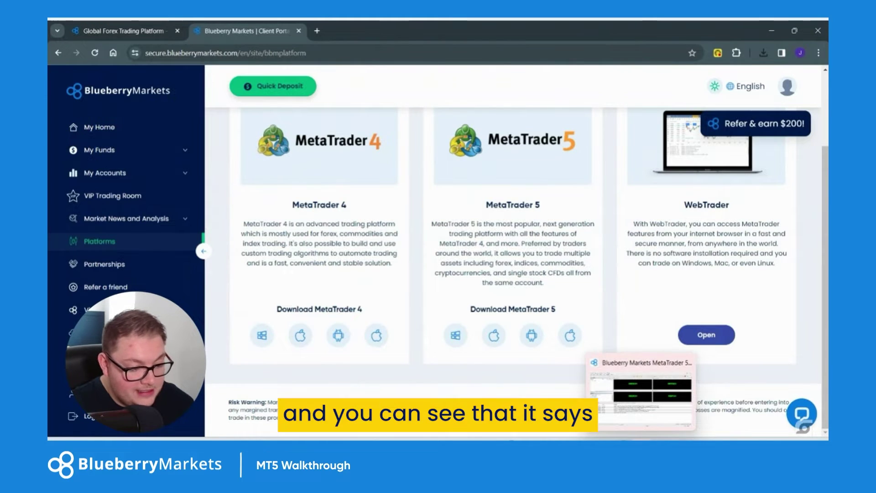
pyautogui.click(640, 392)
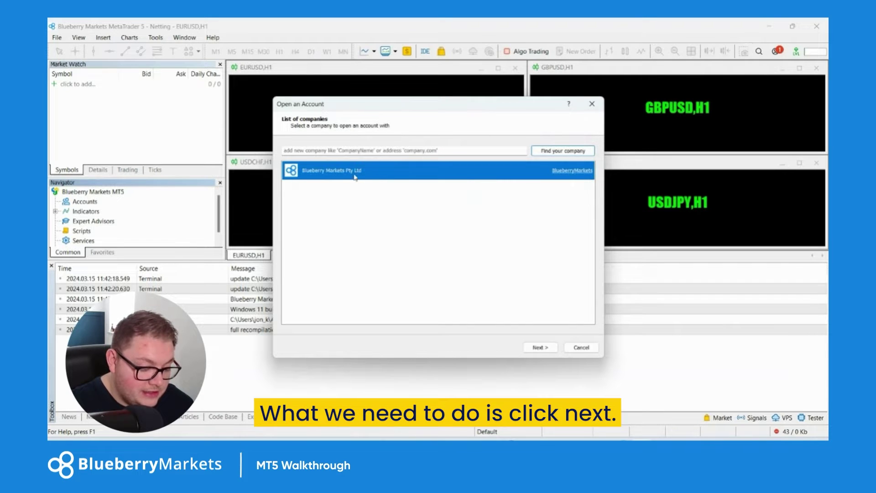
# - Pick Blueberry Markets, keep the BlueberryMarkets-Demo server, and choose to open a demo account
pyautogui.click(535, 347)
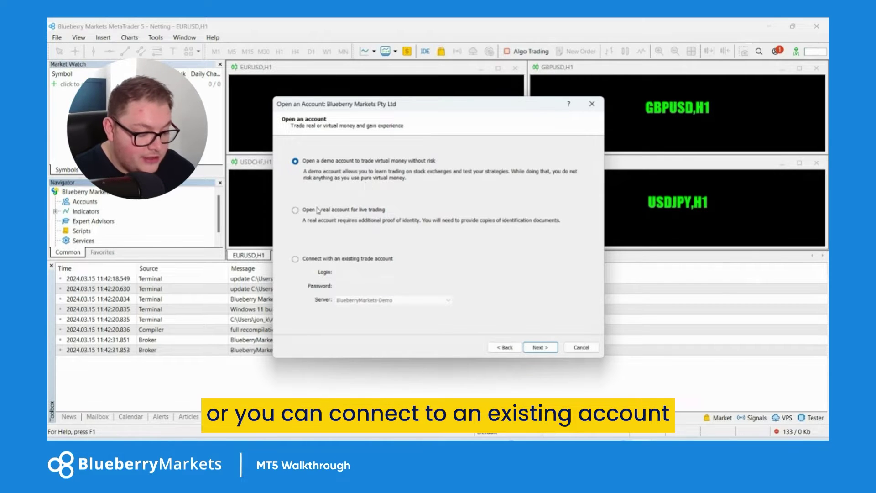
pyautogui.click(297, 259)
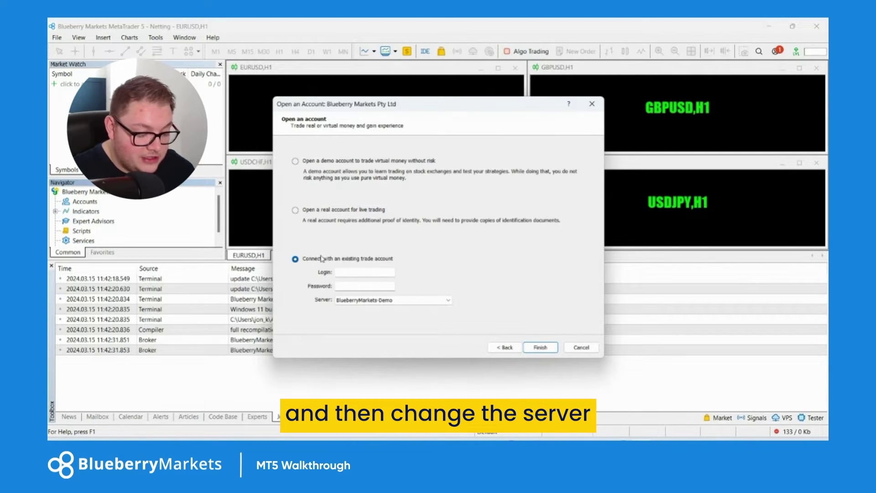
pyautogui.click(387, 300)
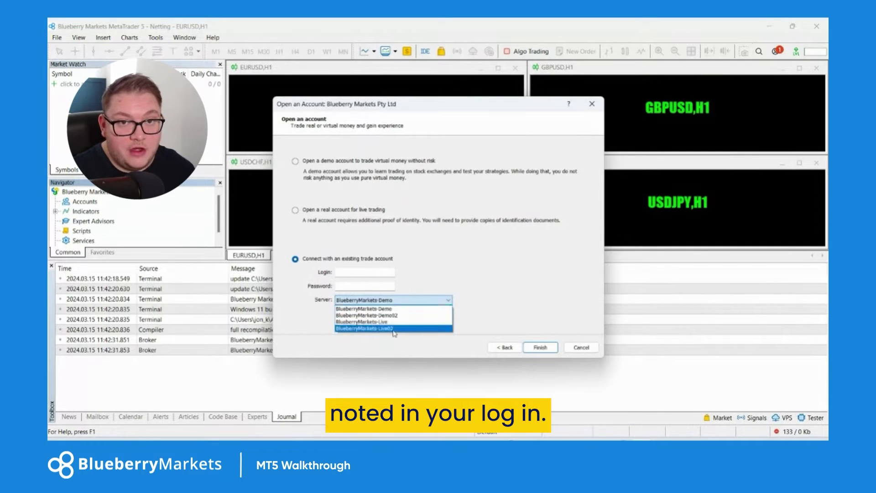
pyautogui.click(399, 308)
pyautogui.click(296, 161)
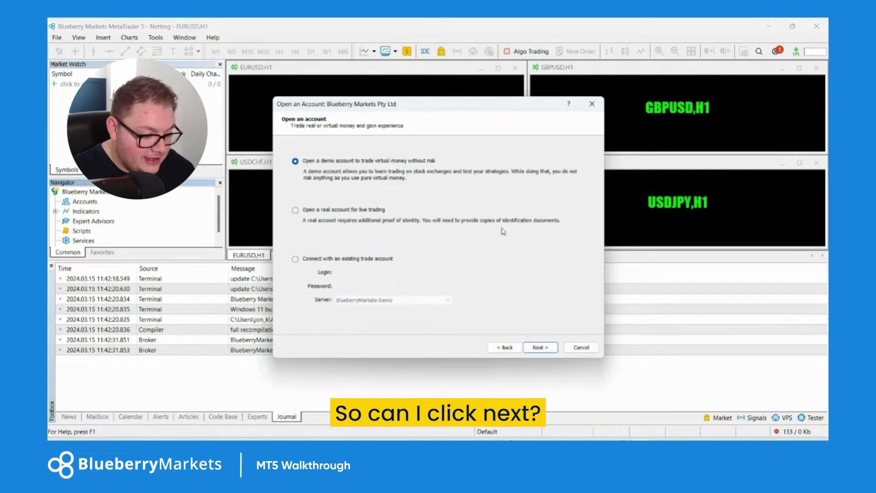
pyautogui.click(539, 348)
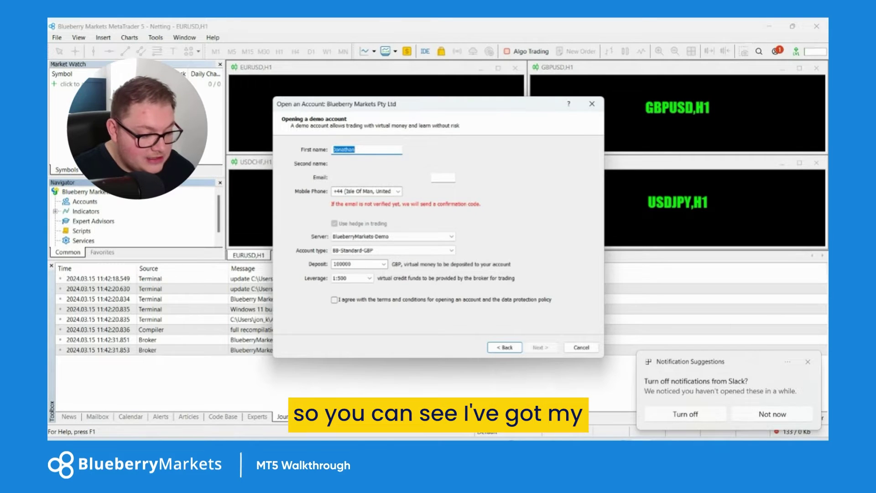
# - Trim the first name, accept the terms, and register the BB-Standard-GBP demo with 100000 deposit
pyautogui.click(807, 361)
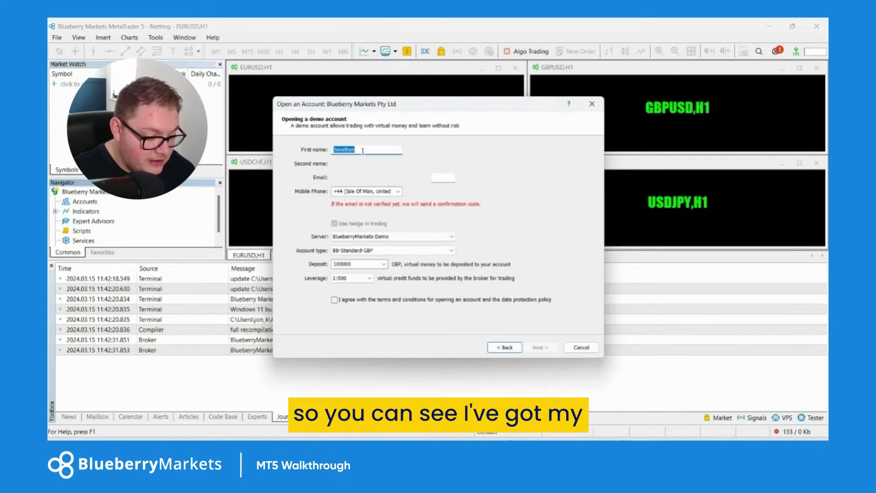
pyautogui.click(363, 151)
pyautogui.hotkey('shift', 'Left')
pyautogui.hotkey('shift', 'Left')
pyautogui.hotkey('shift', 'Left')
pyautogui.hotkey('shift', 'Left')
pyautogui.hotkey('shift', 'Left')
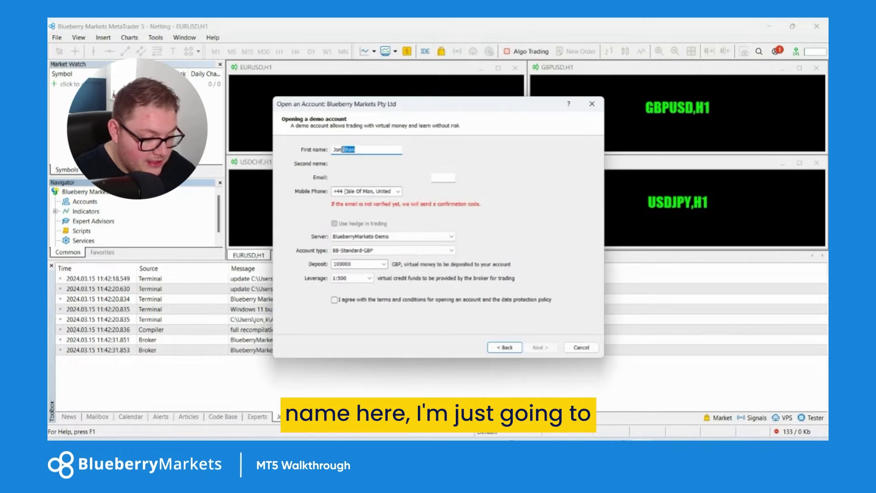
pyautogui.press('BackSpace')
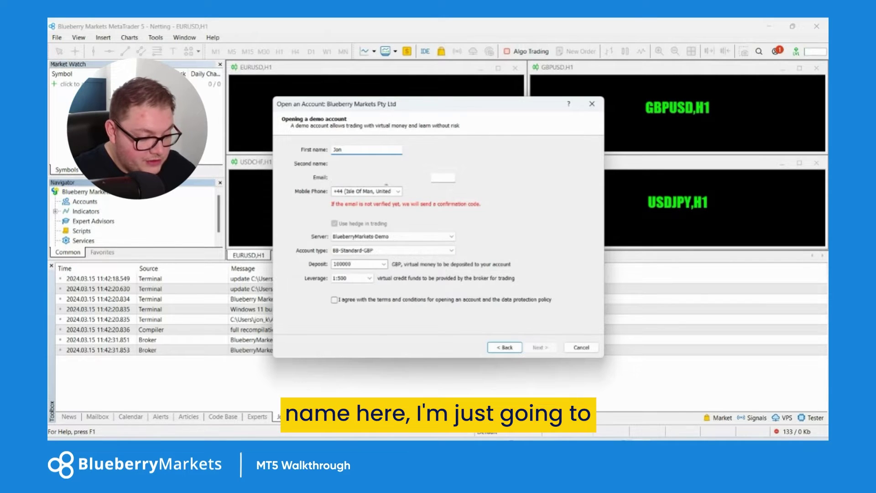
pyautogui.click(325, 179)
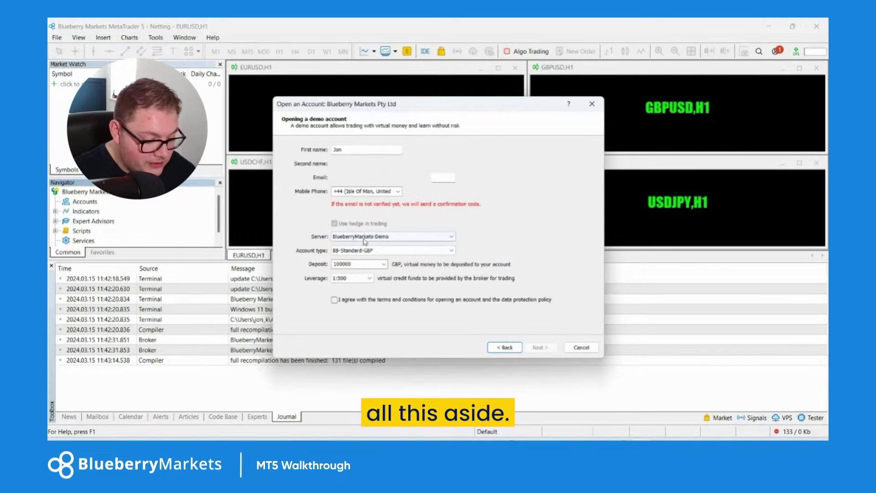
pyautogui.click(339, 301)
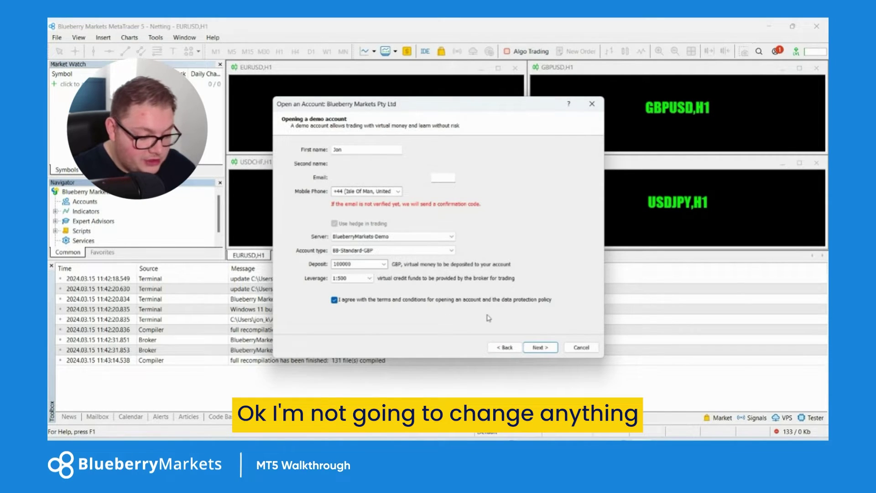
pyautogui.click(540, 348)
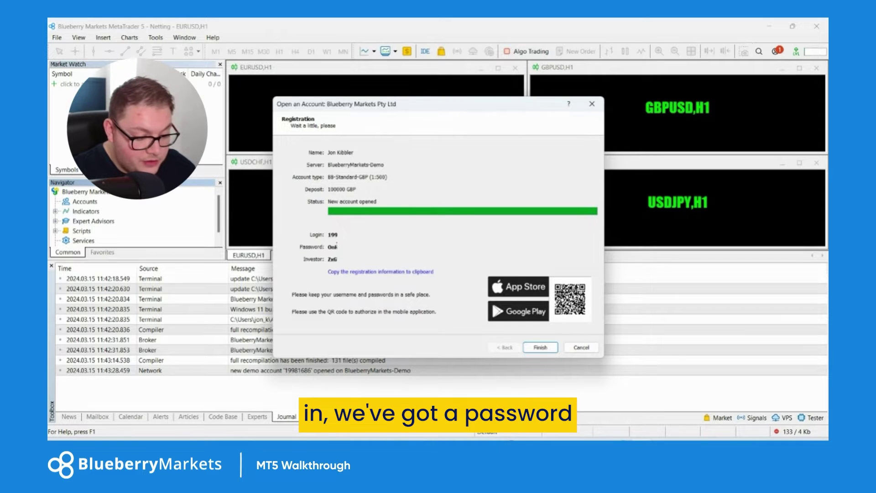
# - Review the new Login, Password and Investor credentials, then finish to log into the demo account
pyautogui.press('Tab')
pyautogui.press('Tab')
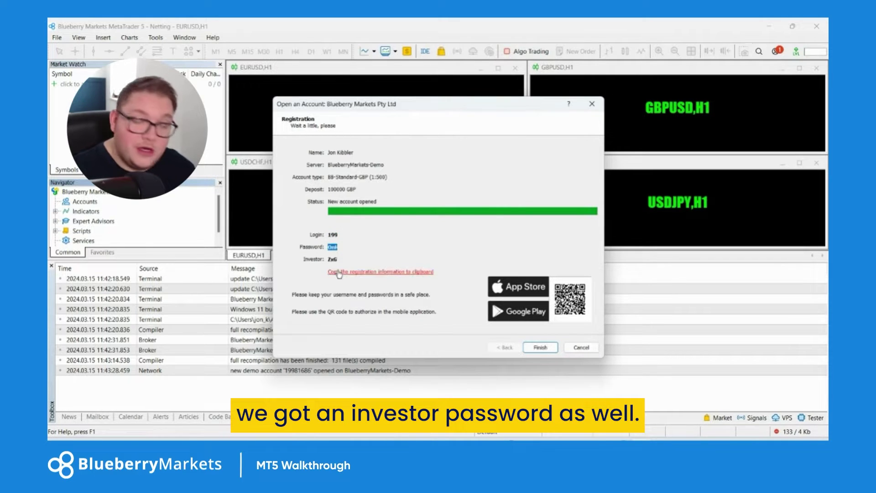
pyautogui.press('Tab')
pyautogui.press('Tab')
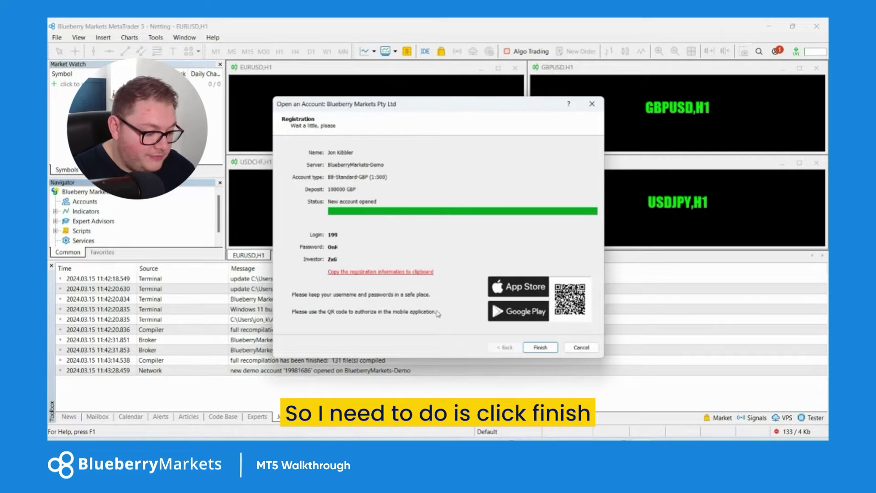
pyautogui.click(547, 352)
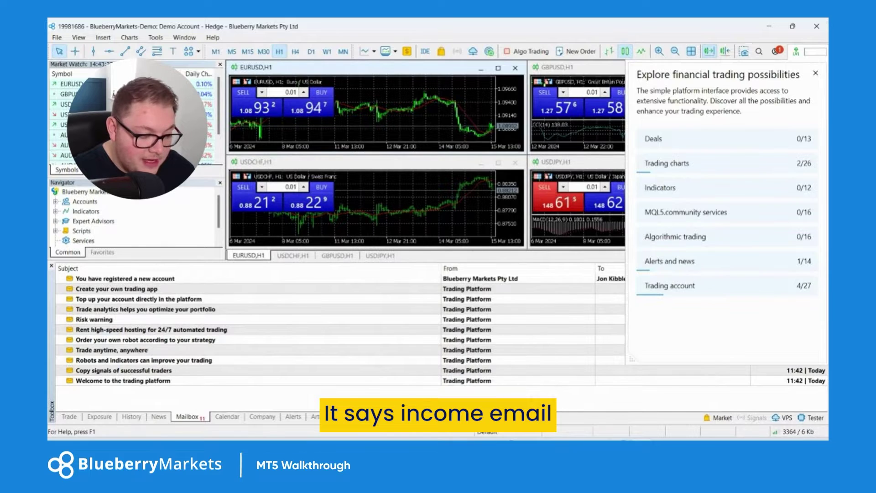
# - Close the Explore panel and show the Toolbox Trade tab with the 100 000.00 GBP balance
pyautogui.click(49, 326)
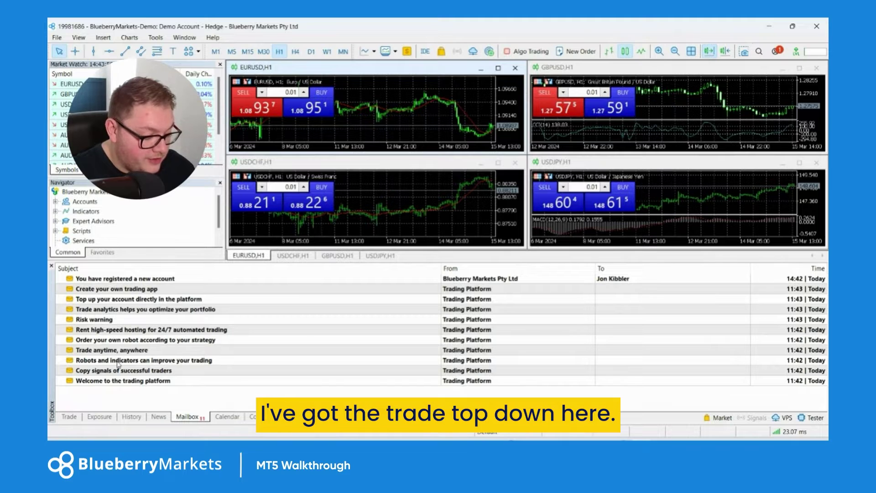
pyautogui.click(69, 416)
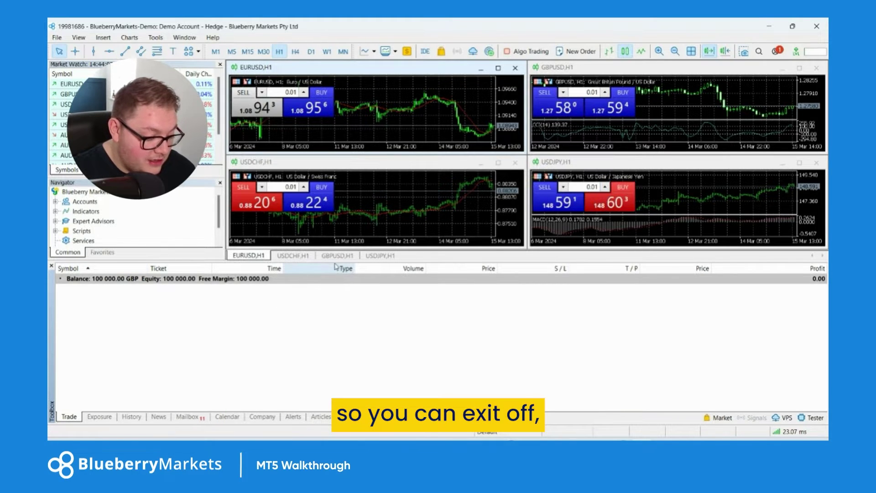
# - Shrink the Toolbox to a thin strip below the charts, then make it slightly taller
pyautogui.moveTo(328, 261); pyautogui.dragTo(314, 386)
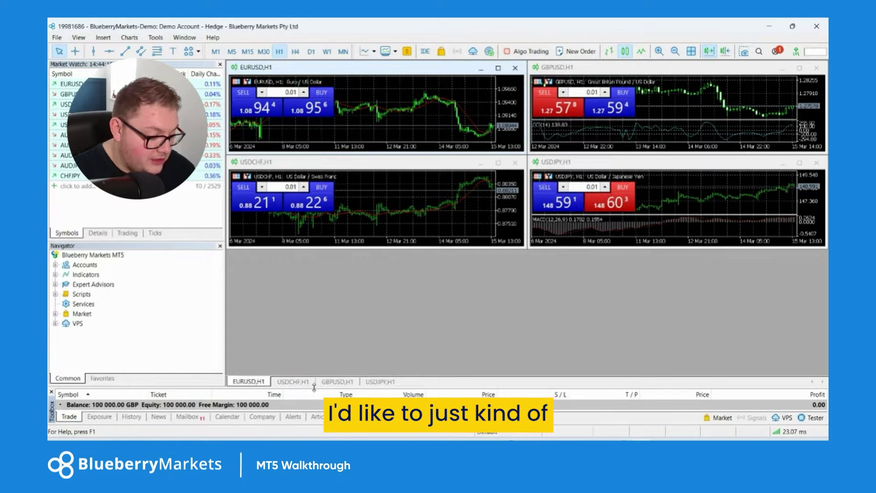
pyautogui.moveTo(276, 389); pyautogui.dragTo(57, 366)
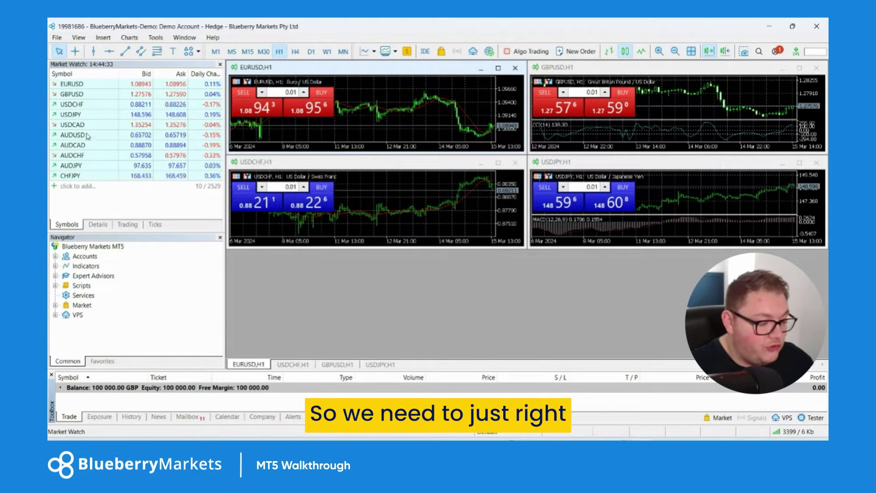
# - Show all symbols in Market Watch and close the Navigator panel
pyautogui.rightClick(137, 108)
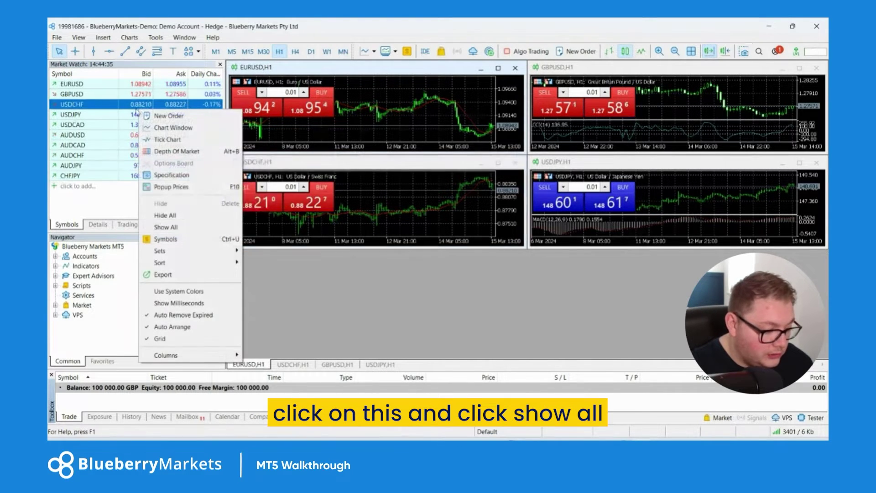
pyautogui.click(169, 227)
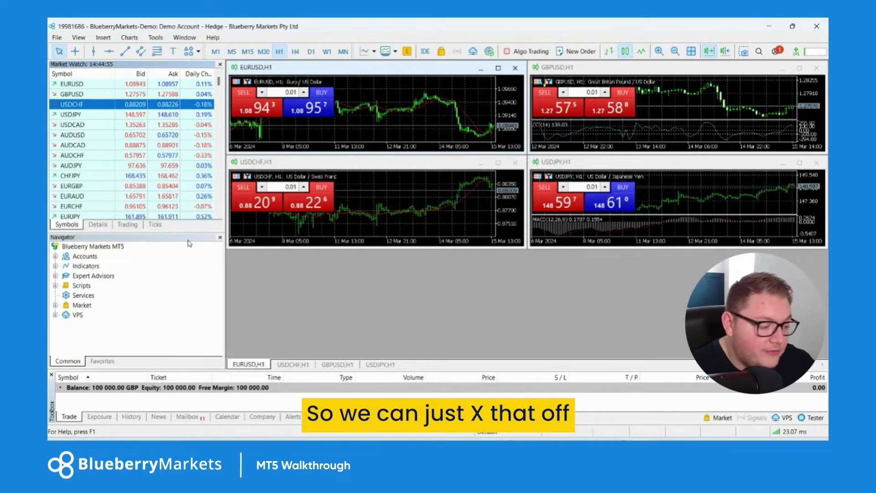
pyautogui.click(220, 237)
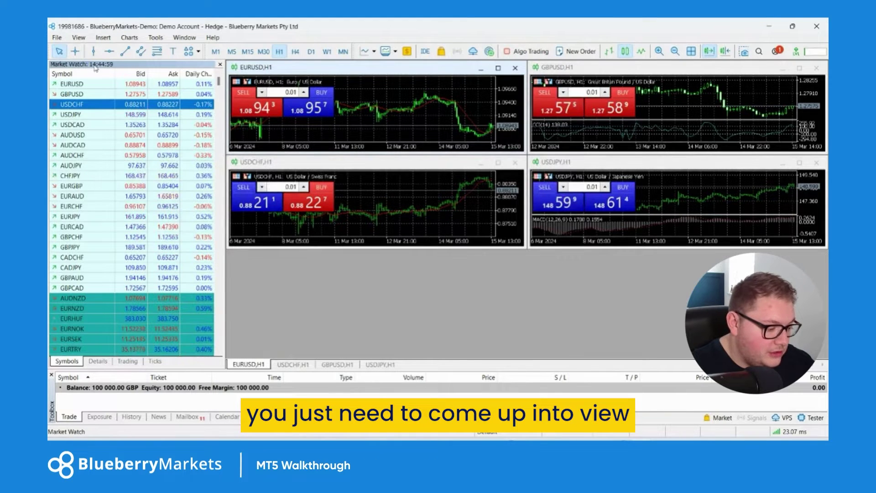
# - Restore the Navigator panel listing Accounts, Indicators, Expert Advisors, Scripts and Market from the View menu
pyautogui.click(85, 39)
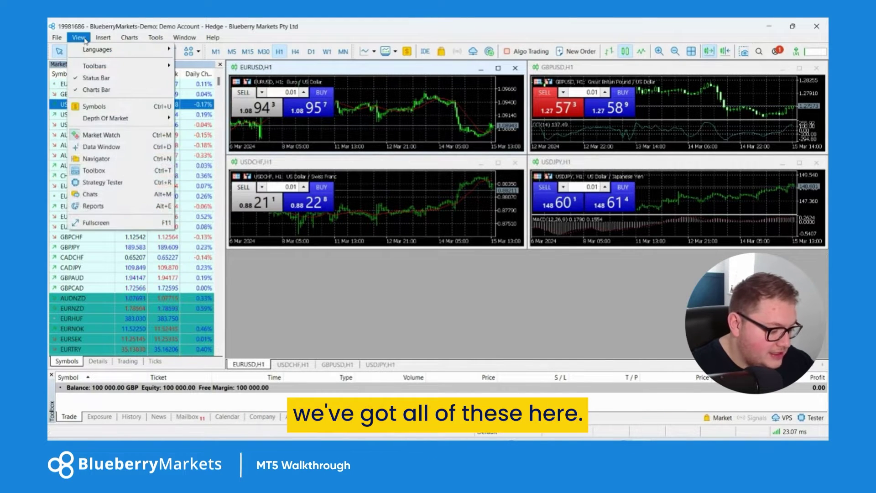
pyautogui.click(98, 160)
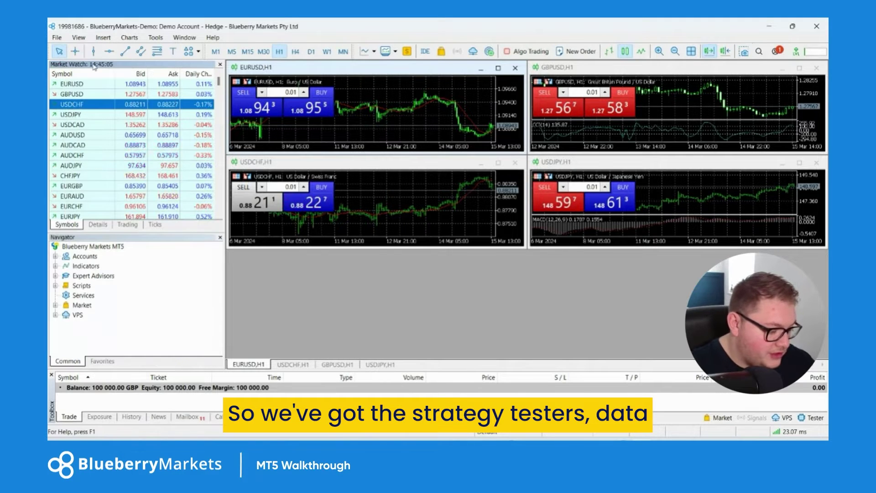
pyautogui.click(88, 39)
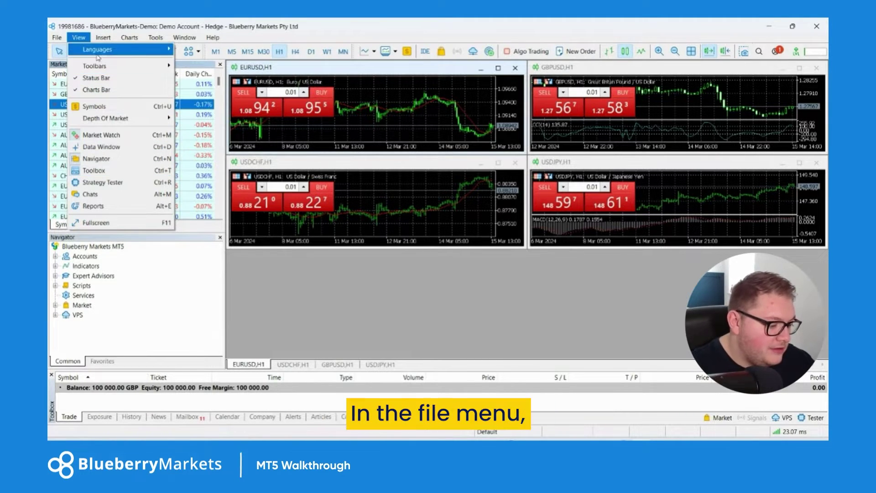
pyautogui.moveTo(59, 41)
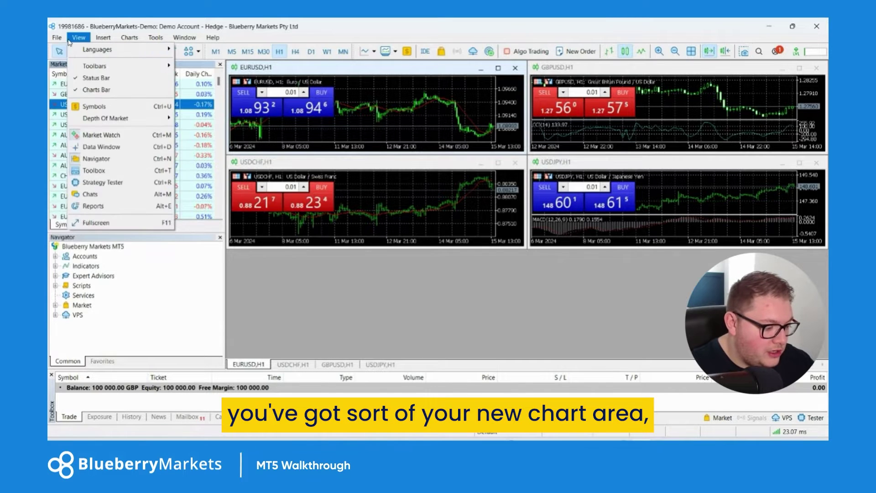
pyautogui.moveTo(71, 54)
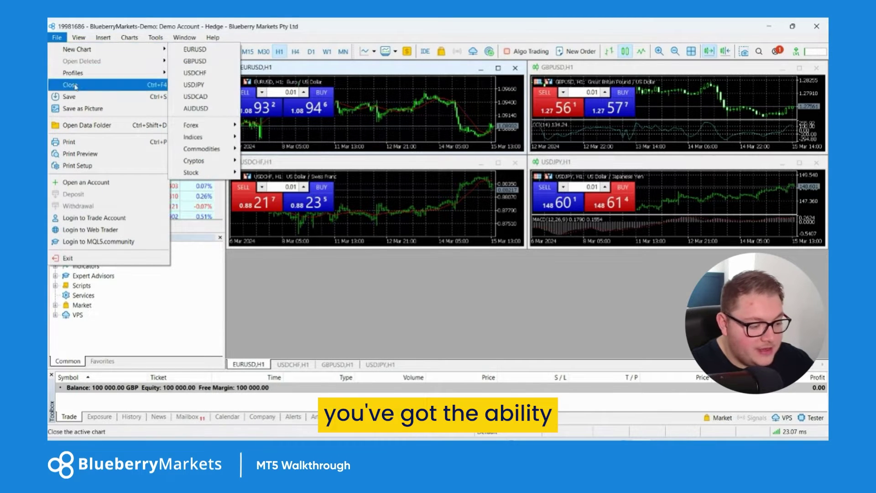
# - Log in again to the BlueberryMarkets-Demo trade account, keeping the same server and login details
pyautogui.moveTo(78, 75)
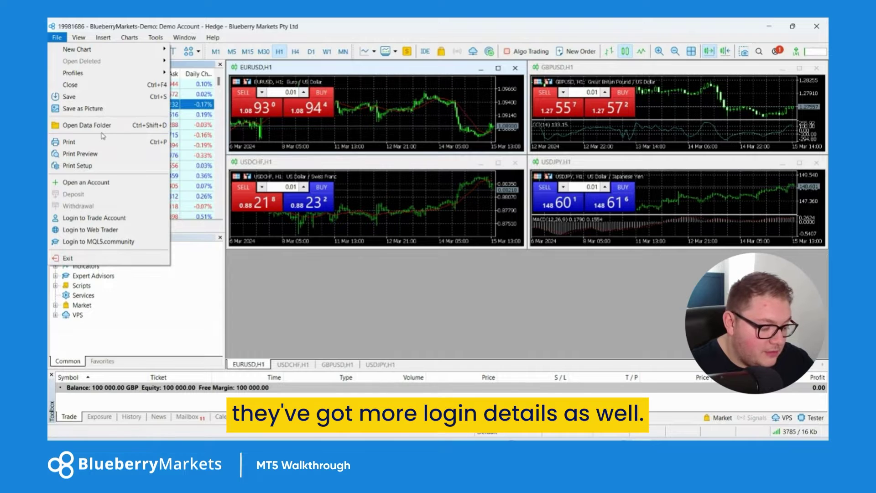
pyautogui.click(105, 218)
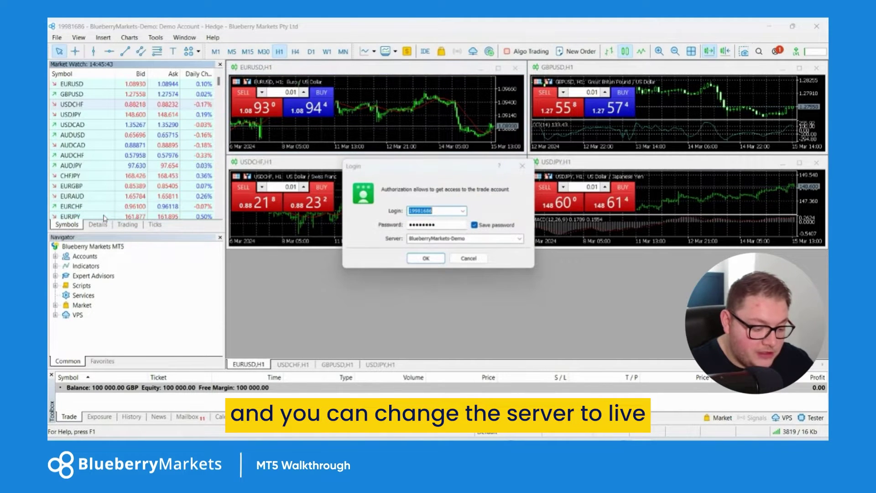
pyautogui.click(489, 240)
pyautogui.click(486, 205)
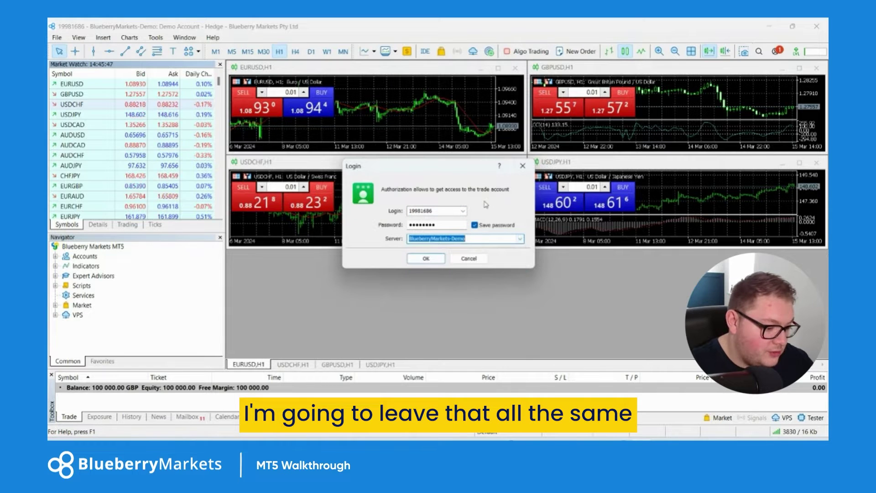
pyautogui.click(425, 258)
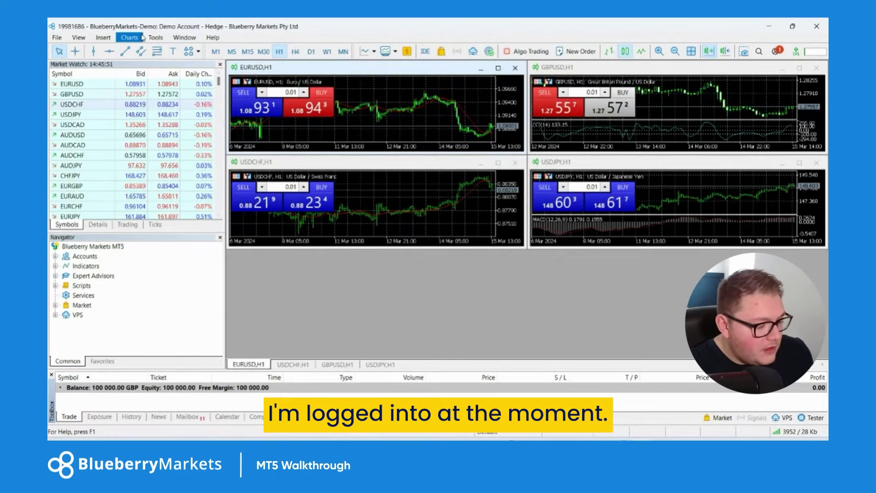
pyautogui.click(107, 40)
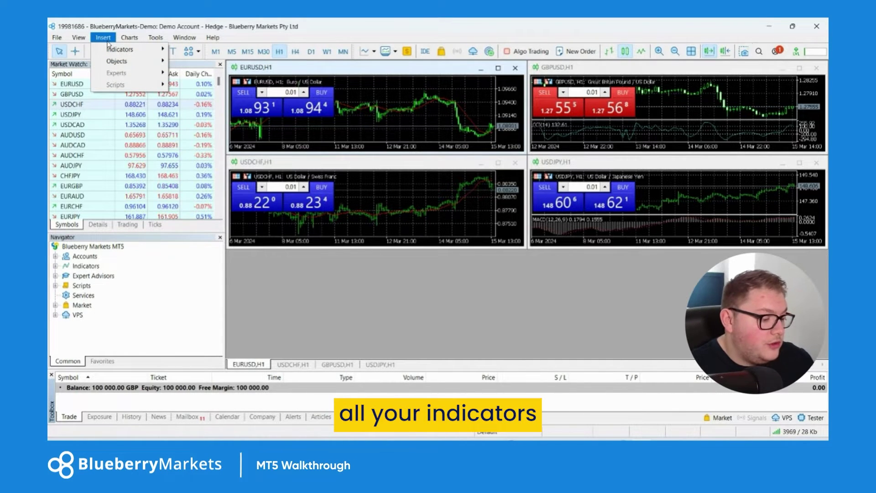
pyautogui.moveTo(110, 51)
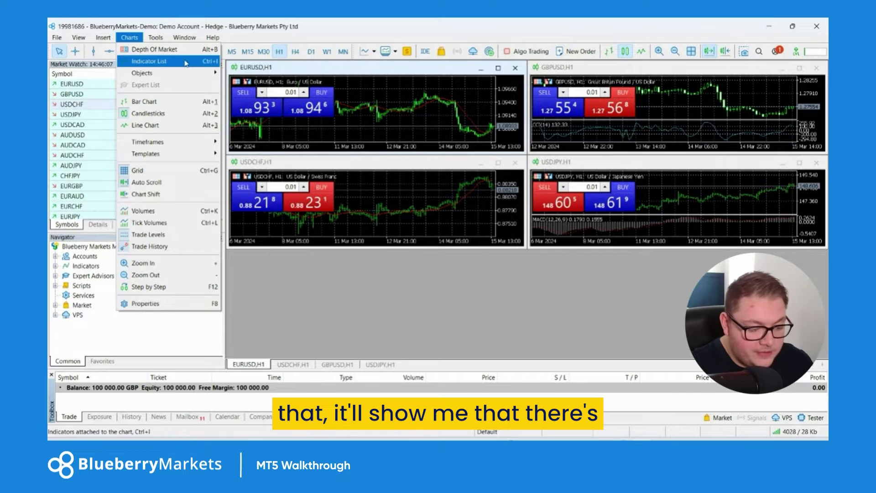
pyautogui.click(148, 60)
pyautogui.click(415, 184)
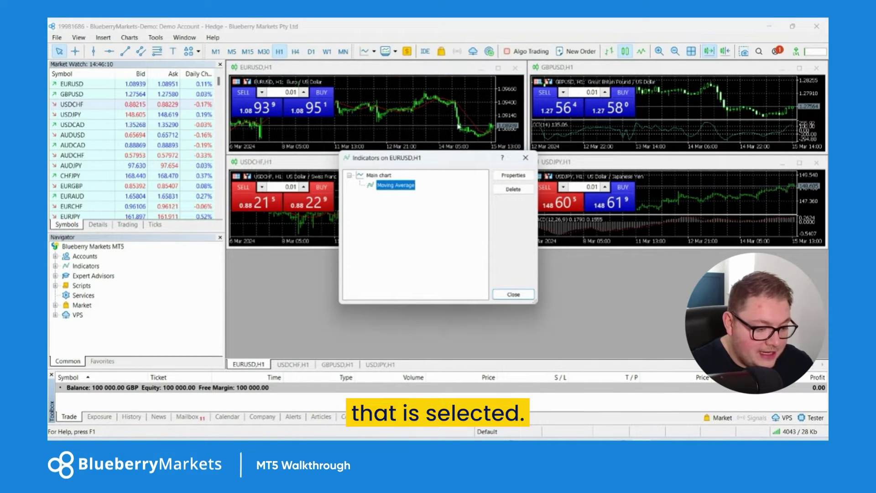
pyautogui.click(513, 295)
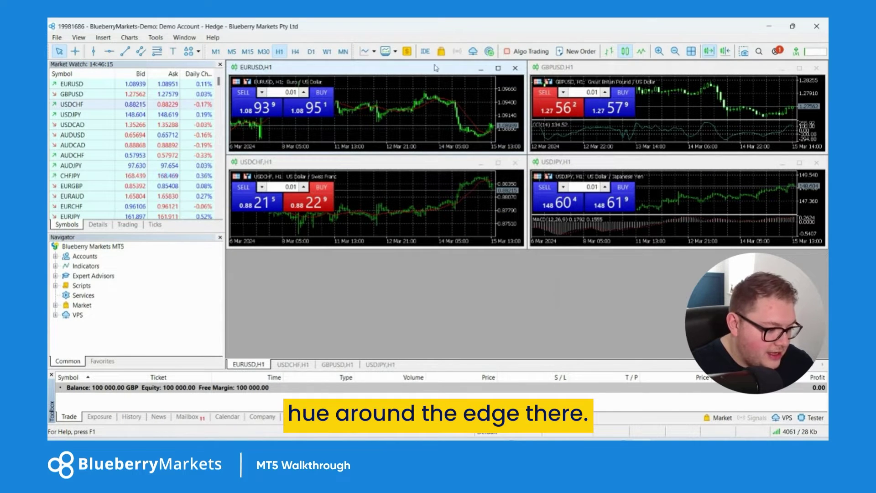
pyautogui.click(130, 38)
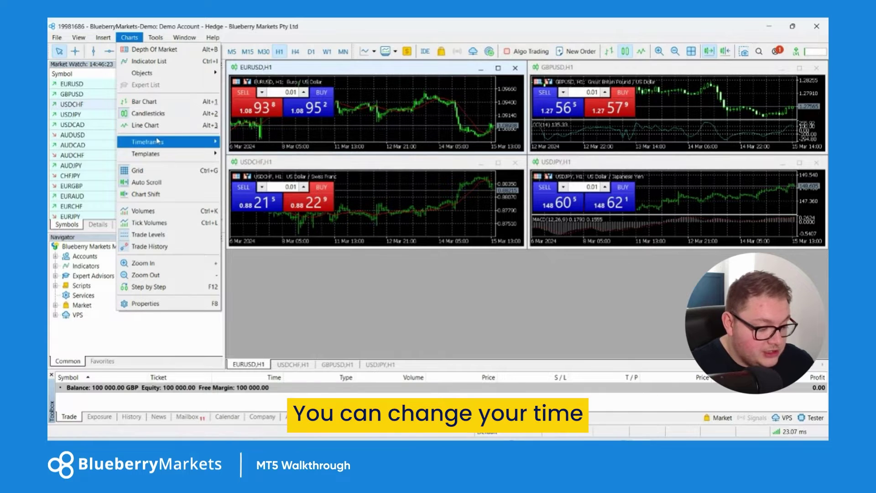
# - Browse the Charts menu's Timeframes and Objects submenus, then bring up the Tools menu
pyautogui.moveTo(183, 143)
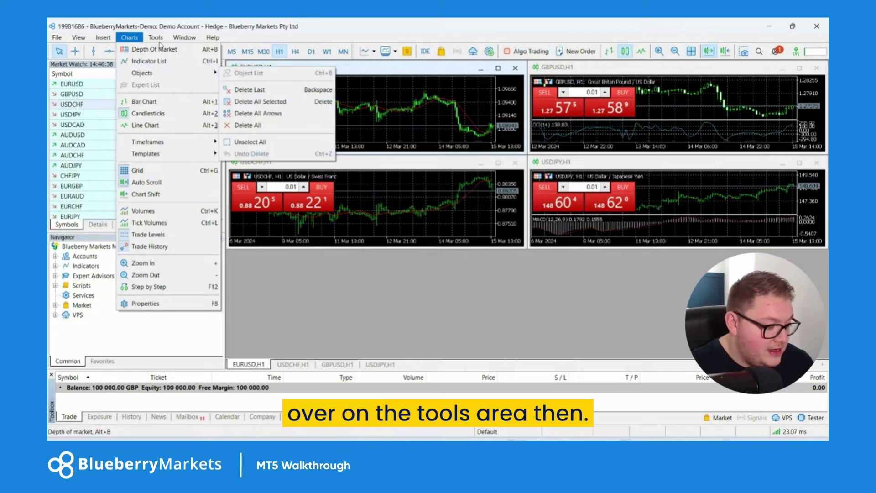
pyautogui.moveTo(154, 39)
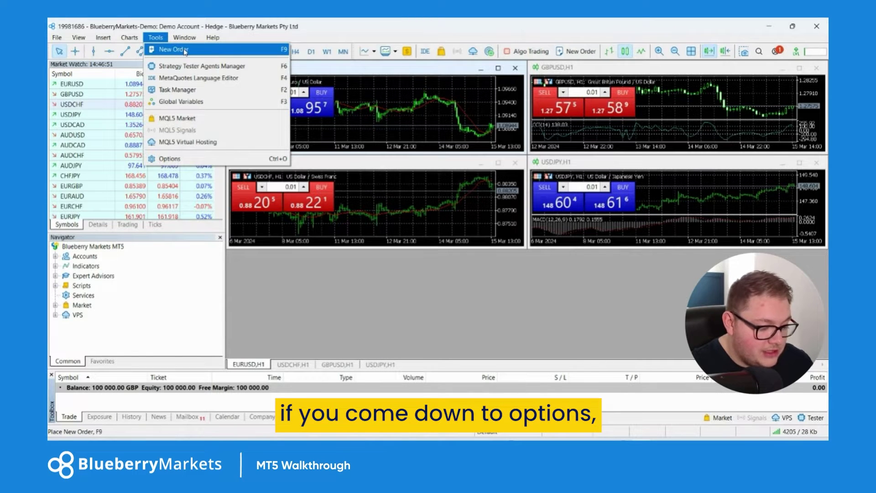
pyautogui.click(173, 157)
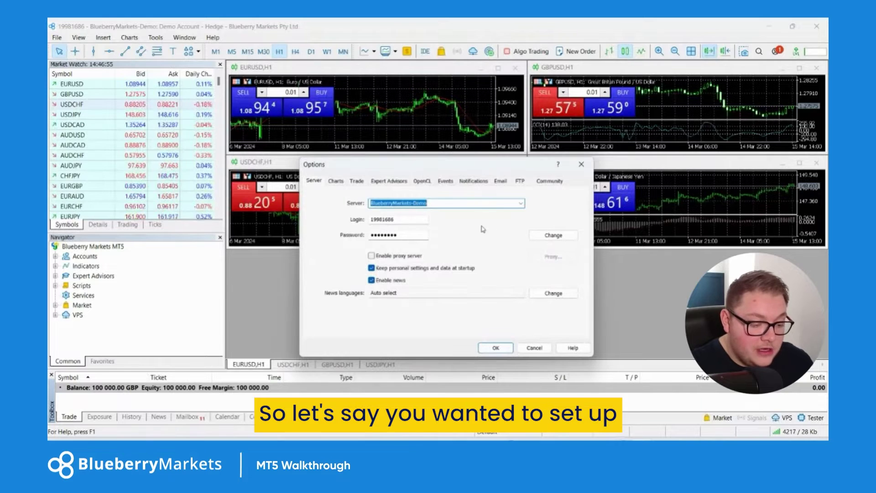
pyautogui.click(474, 181)
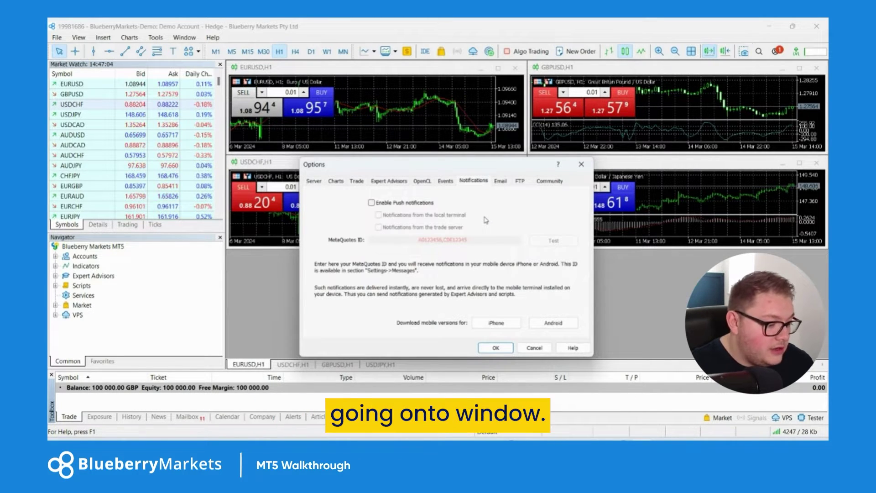
pyautogui.press('Escape')
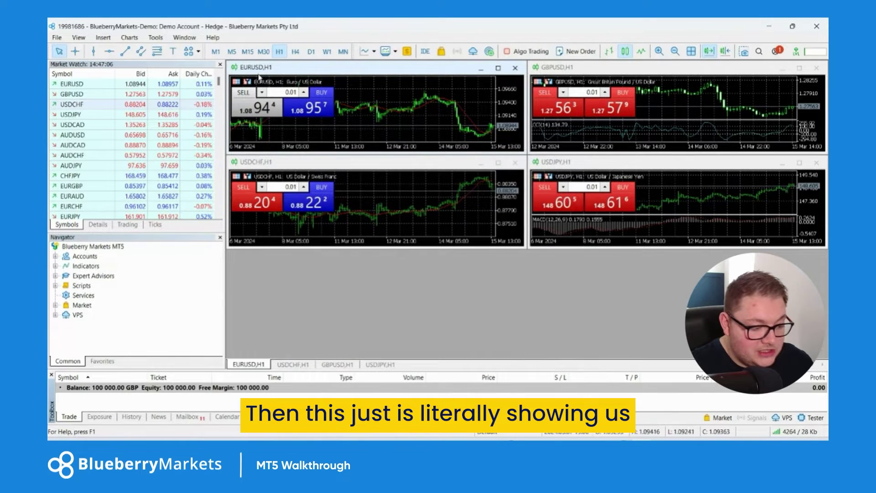
pyautogui.click(192, 40)
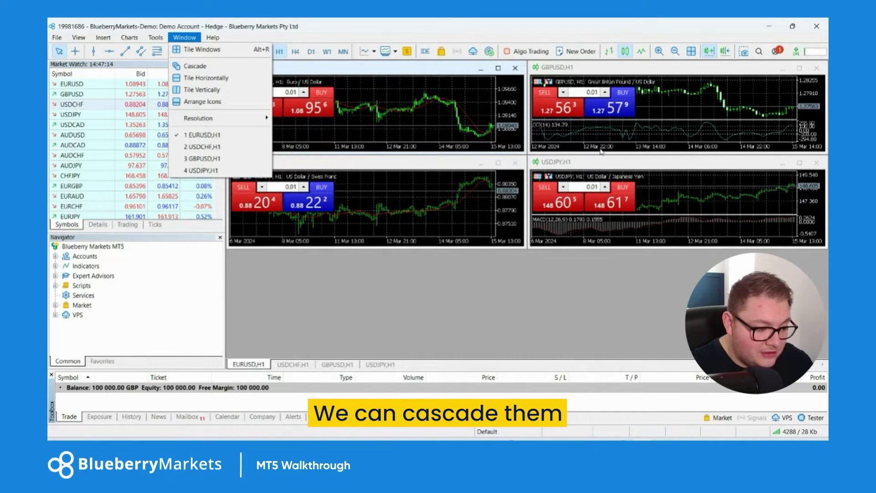
# - Cascade the four charts, then tile them vertically; Arrange Icons leaves them unchanged
pyautogui.click(212, 67)
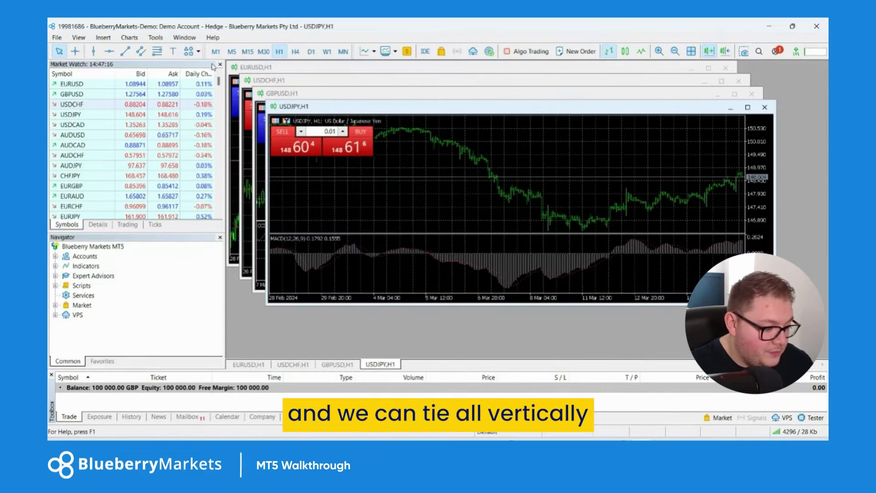
pyautogui.click(184, 38)
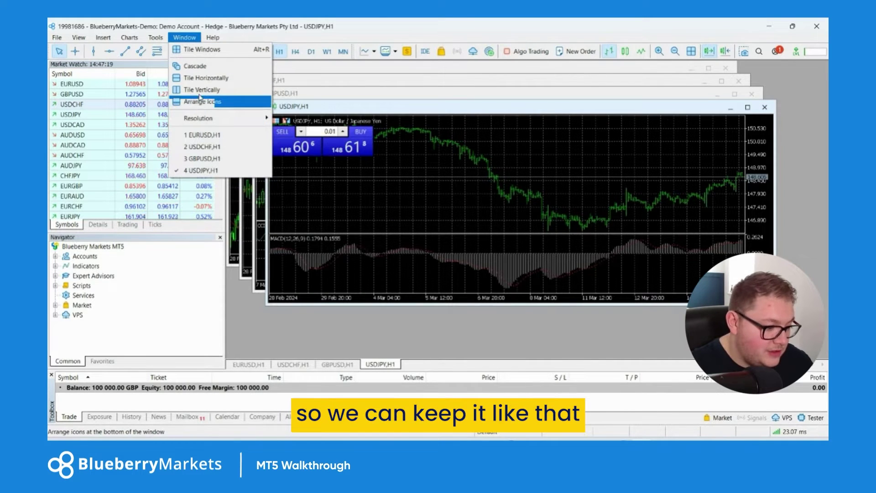
pyautogui.click(199, 90)
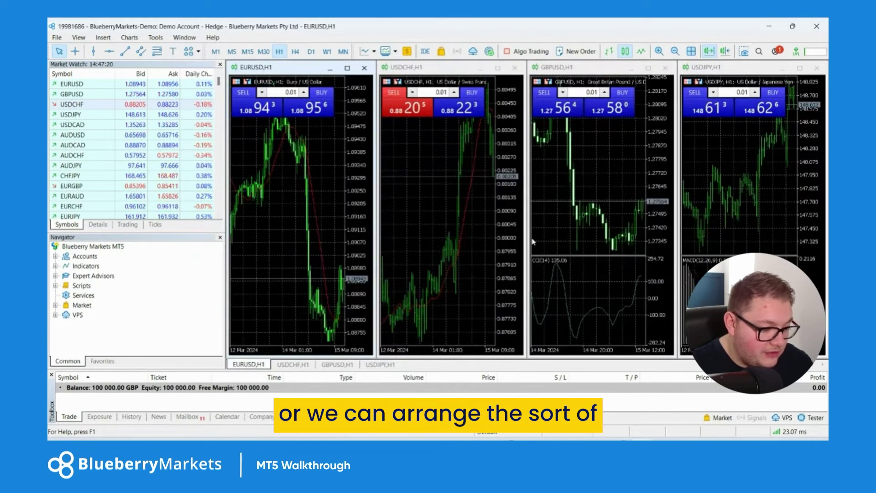
pyautogui.click(184, 37)
pyautogui.click(198, 103)
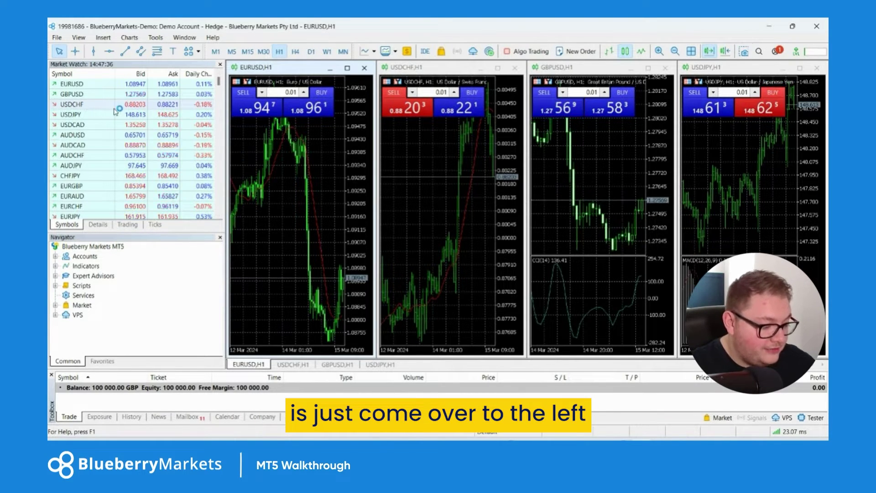
pyautogui.click(142, 113)
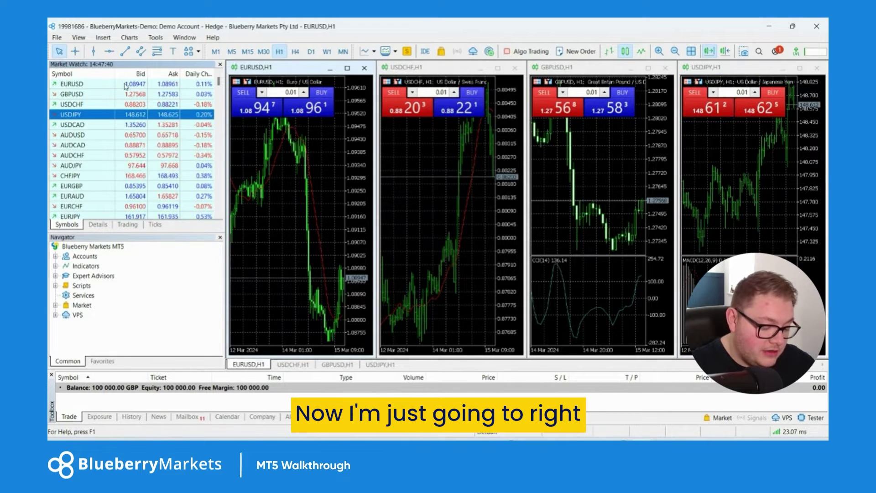
# - Add a Spread column to Market Watch, then reopen the Columns submenu to review other columns
pyautogui.rightClick(145, 116)
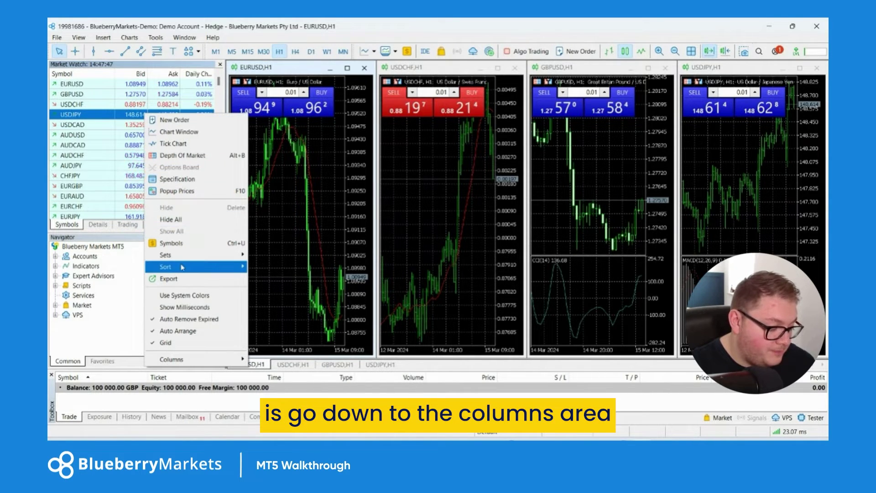
pyautogui.moveTo(181, 267)
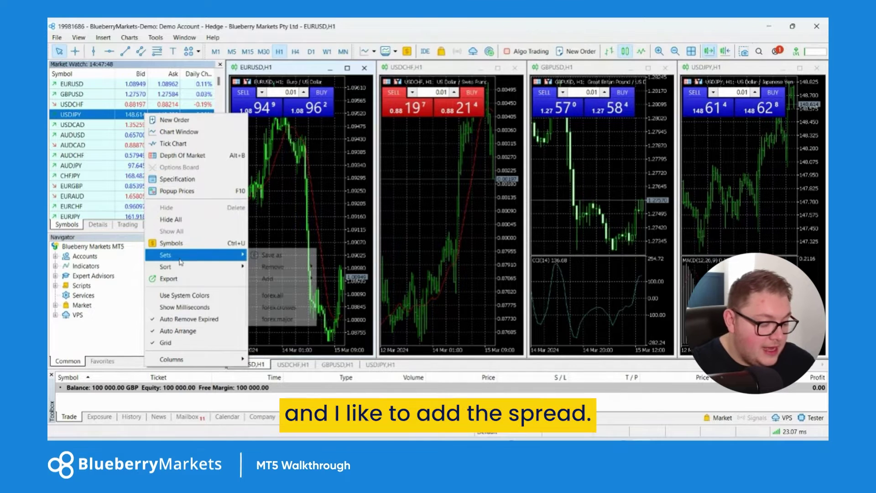
pyautogui.moveTo(180, 359)
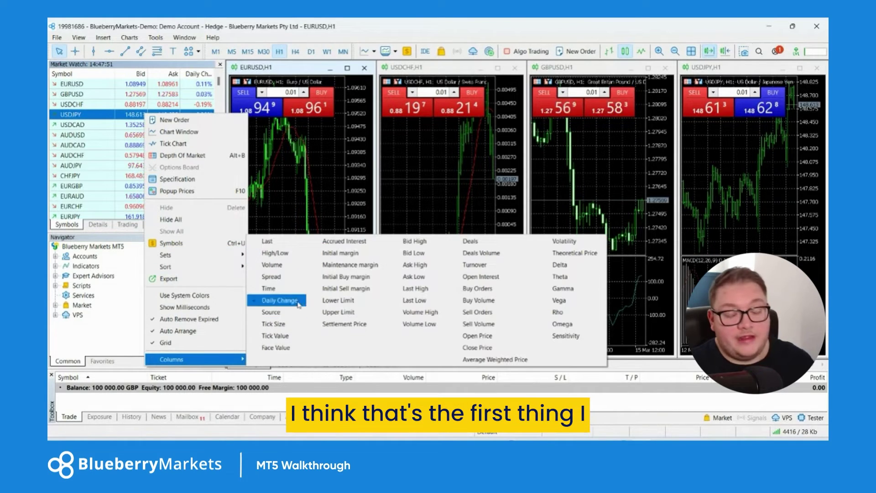
pyautogui.click(275, 279)
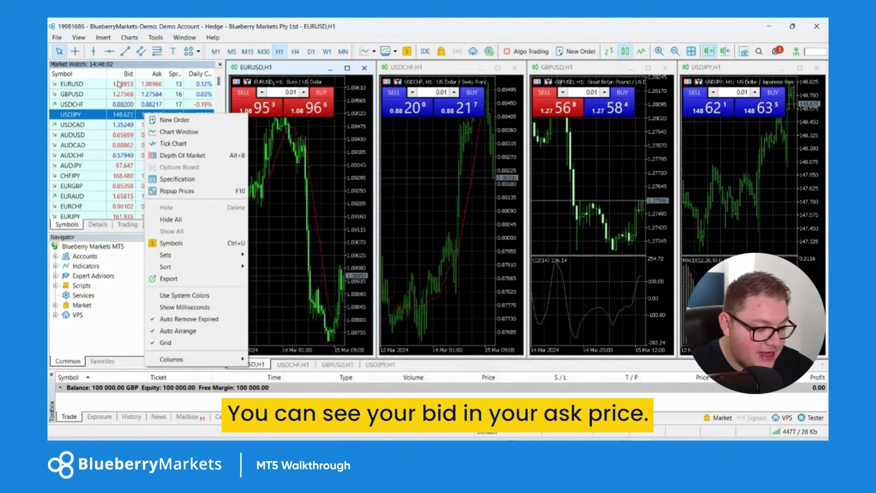
pyautogui.click(107, 107)
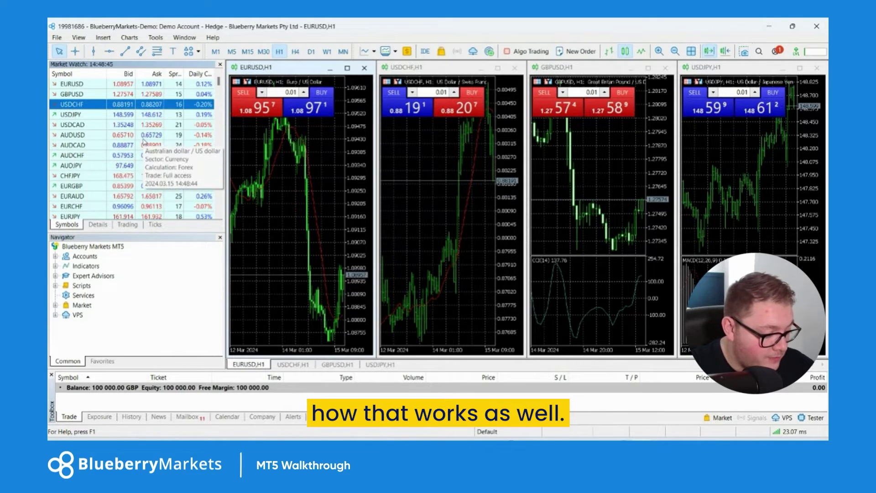
pyautogui.rightClick(160, 117)
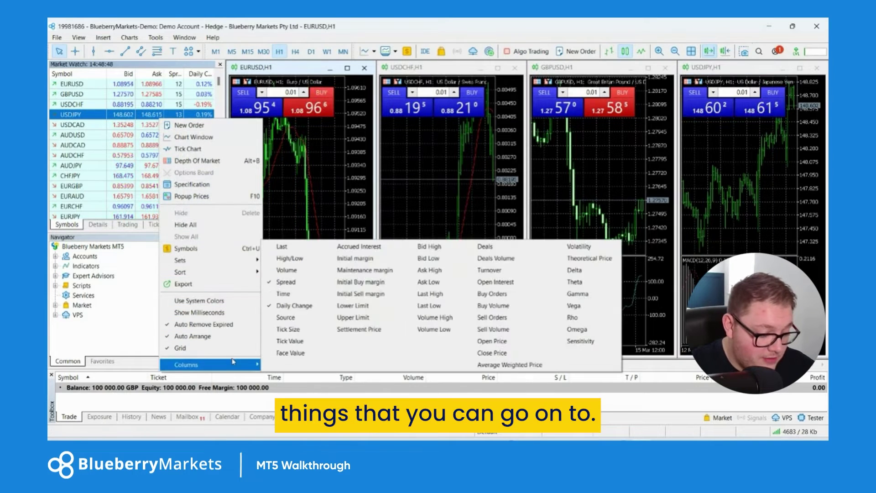
pyautogui.moveTo(197, 364)
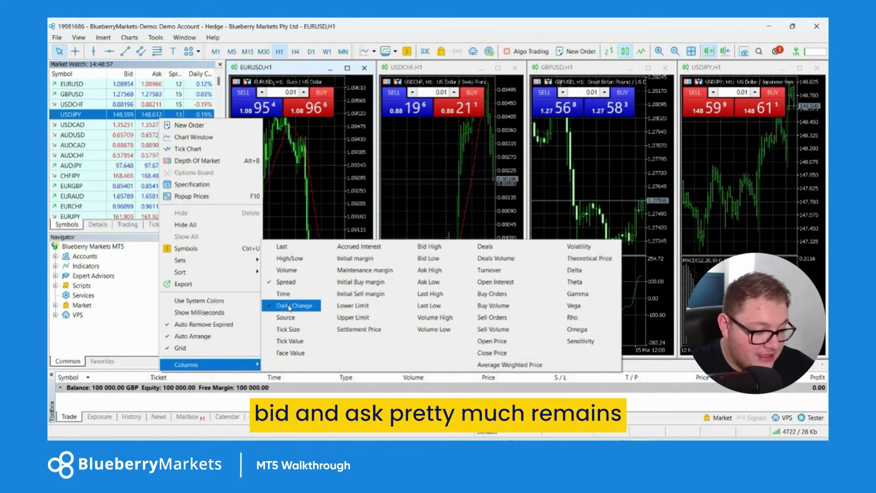
# - Try Bid, Symbol and Spread sorts, settle on Daily Change descending, and close the Navigator
pyautogui.press('Escape')
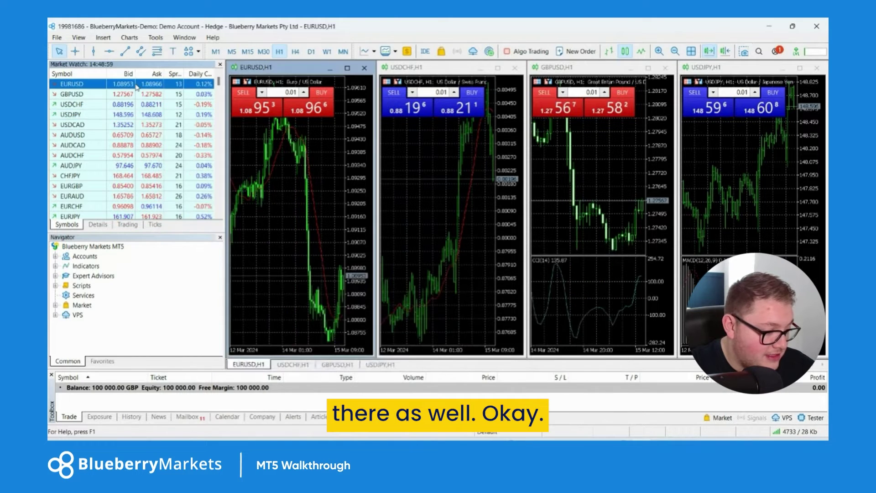
pyautogui.click(127, 75)
pyautogui.click(127, 75)
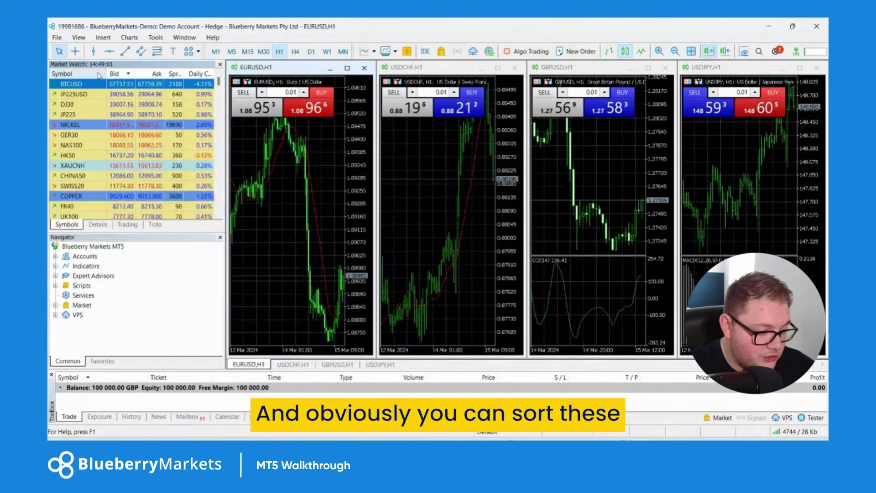
pyautogui.click(84, 74)
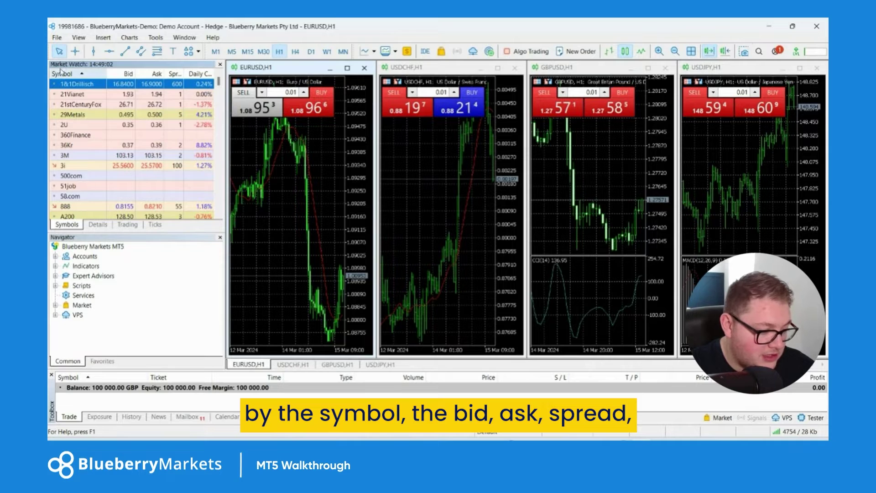
pyautogui.click(175, 73)
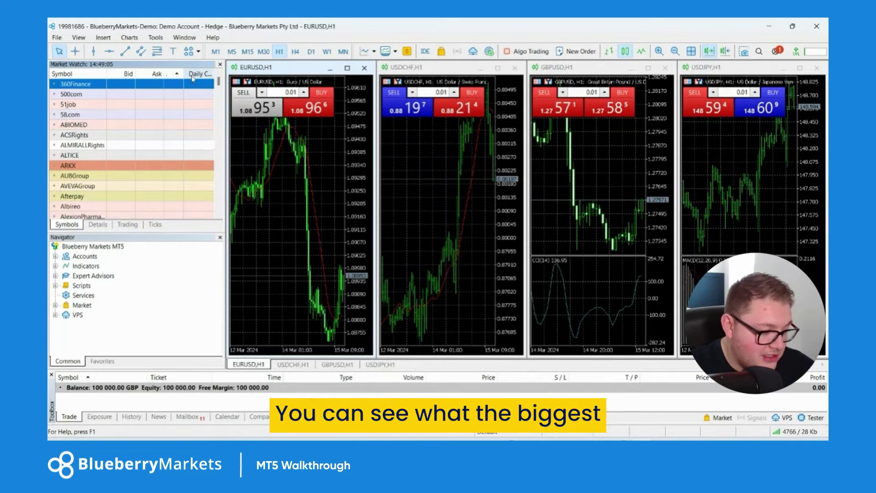
pyautogui.click(192, 75)
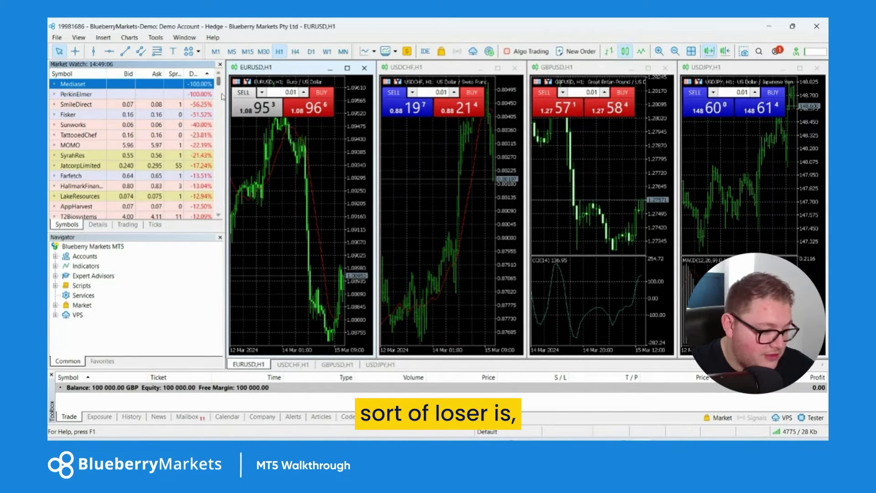
pyautogui.click(193, 73)
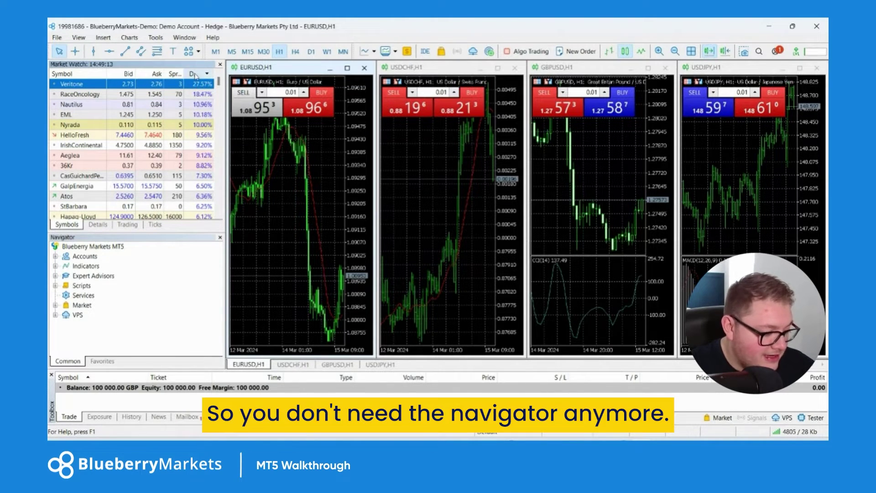
pyautogui.click(220, 237)
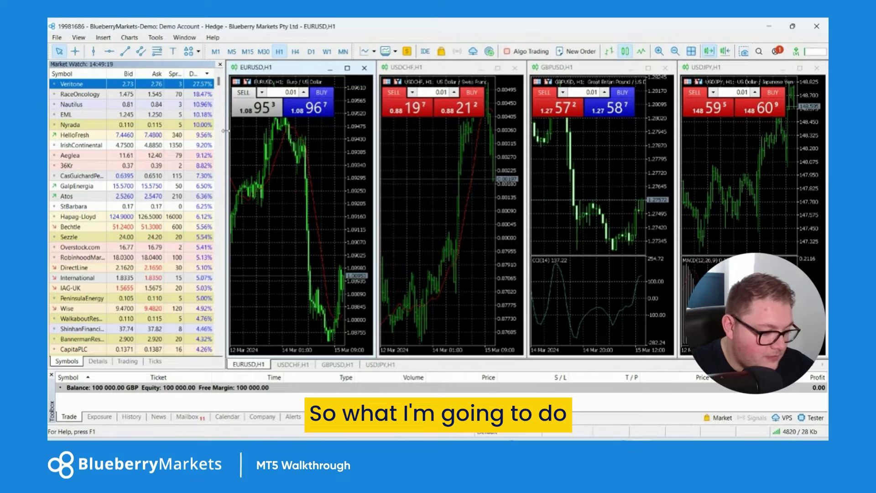
# - Narrow the Market Watch panel and maximize the EURUSD,H1 chart window
pyautogui.press('pagedown')
pyautogui.press('pagedown')
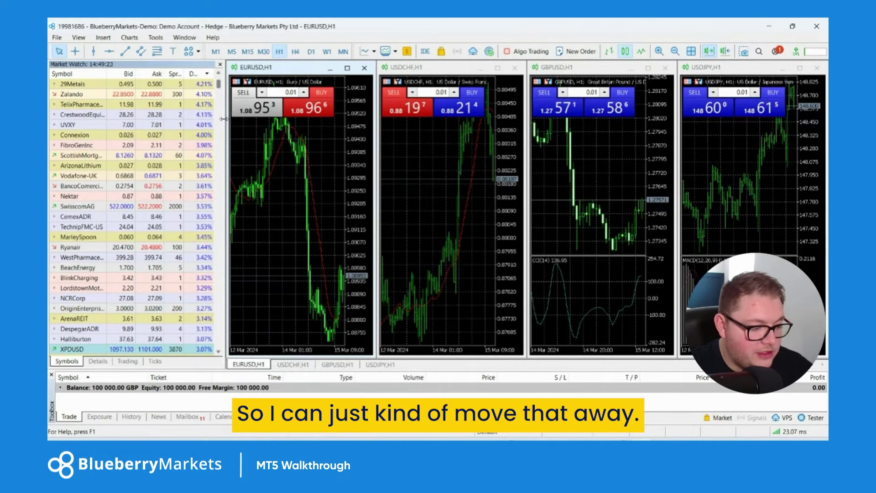
pyautogui.moveTo(223, 119); pyautogui.dragTo(160, 119)
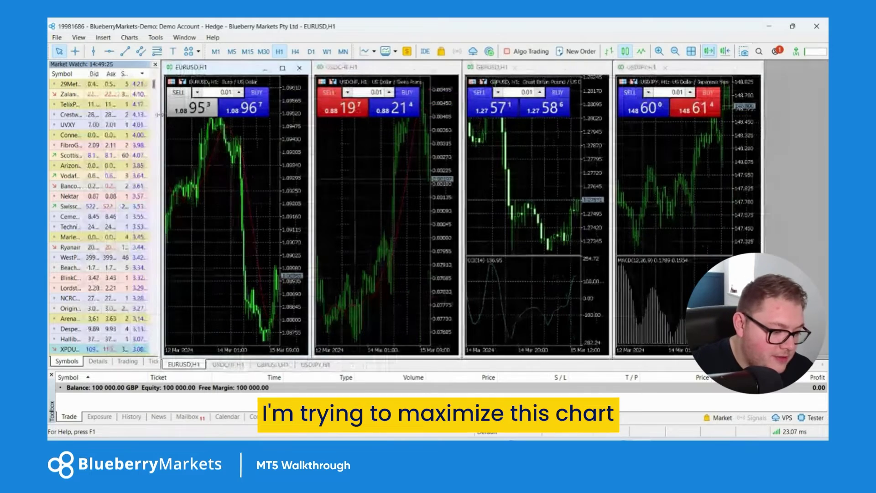
pyautogui.click(282, 67)
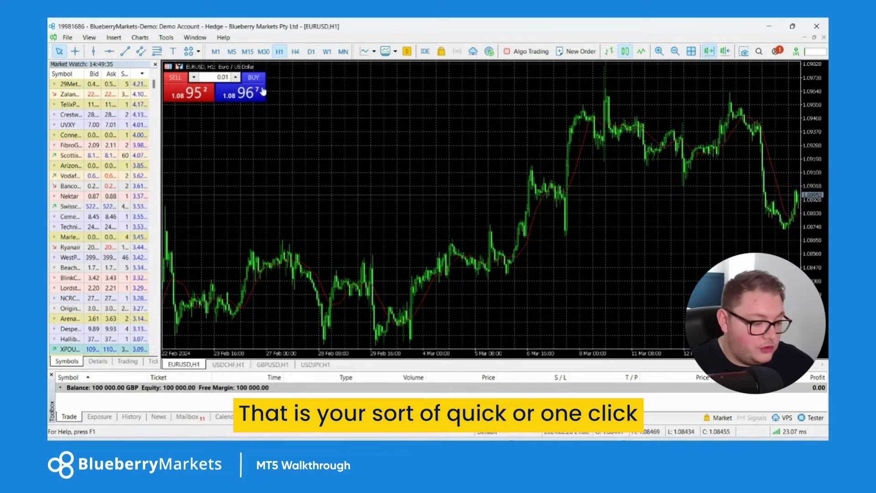
# - Turn off One Click Trading on the EURUSD chart to hide its trading panel
pyautogui.rightClick(297, 92)
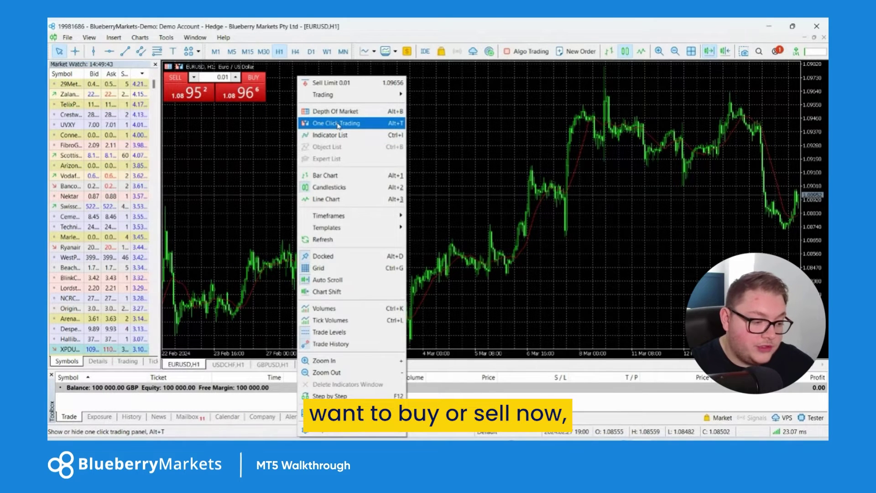
pyautogui.click(259, 141)
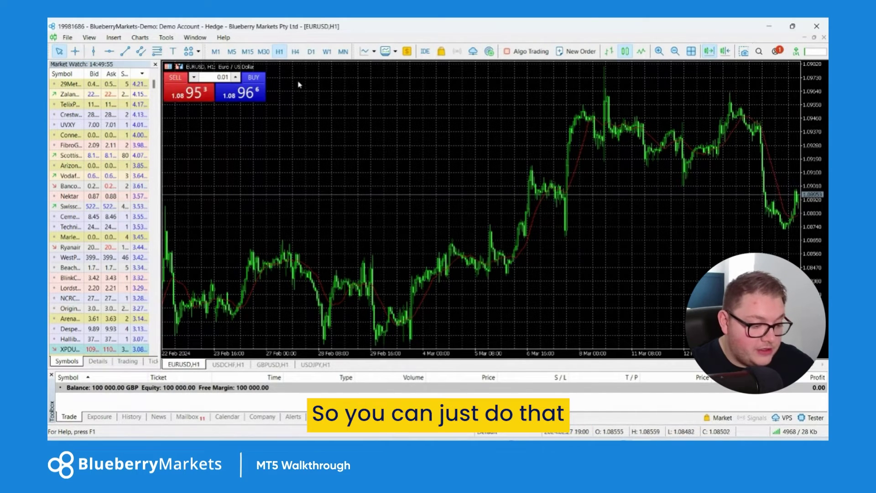
pyautogui.rightClick(299, 100)
pyautogui.click(311, 124)
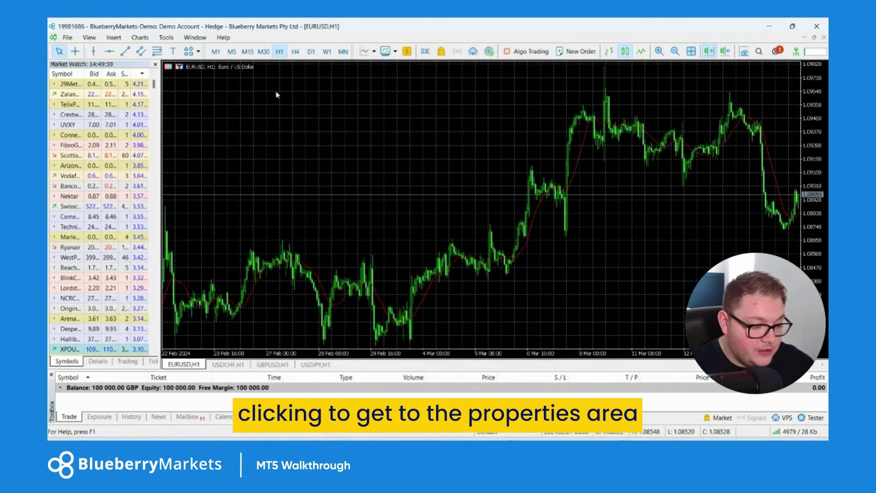
# - Open the EURUSD chart's Properties dialog
pyautogui.rightClick(274, 77)
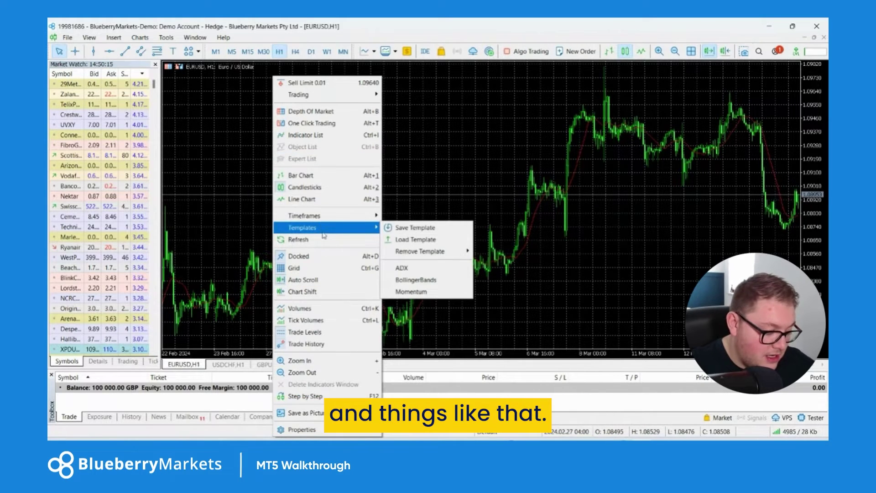
pyautogui.moveTo(323, 220)
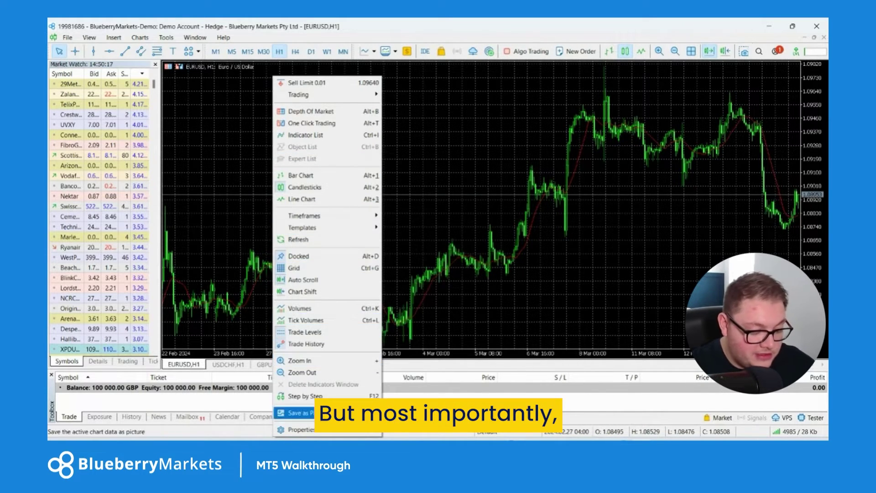
pyautogui.click(336, 431)
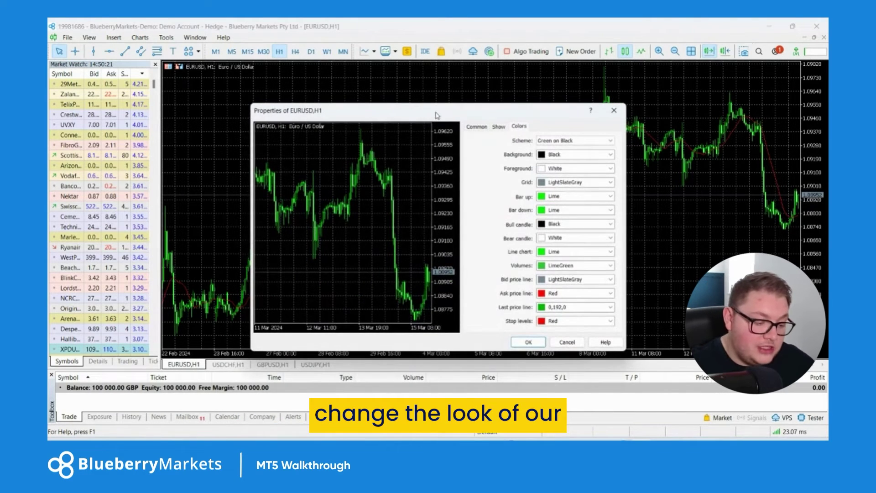
# - Apply the Black on White colour scheme to the EURUSD chart properties
pyautogui.moveTo(436, 115); pyautogui.dragTo(423, 107)
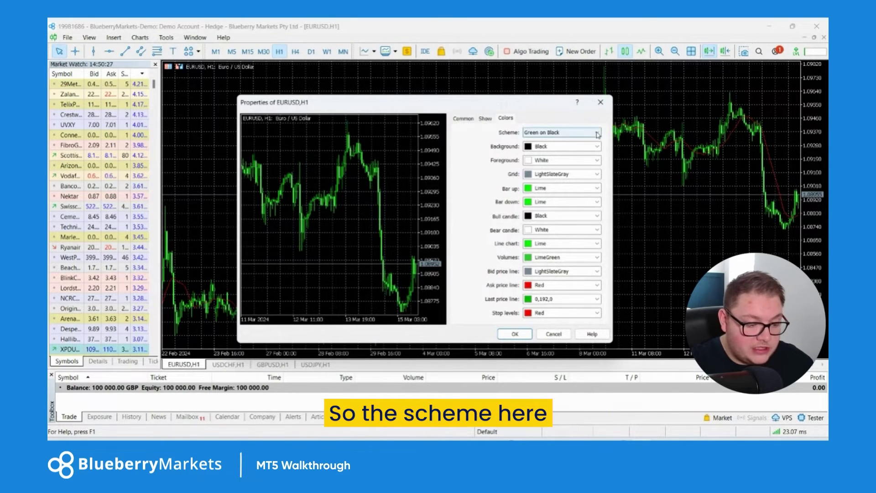
pyautogui.click(566, 134)
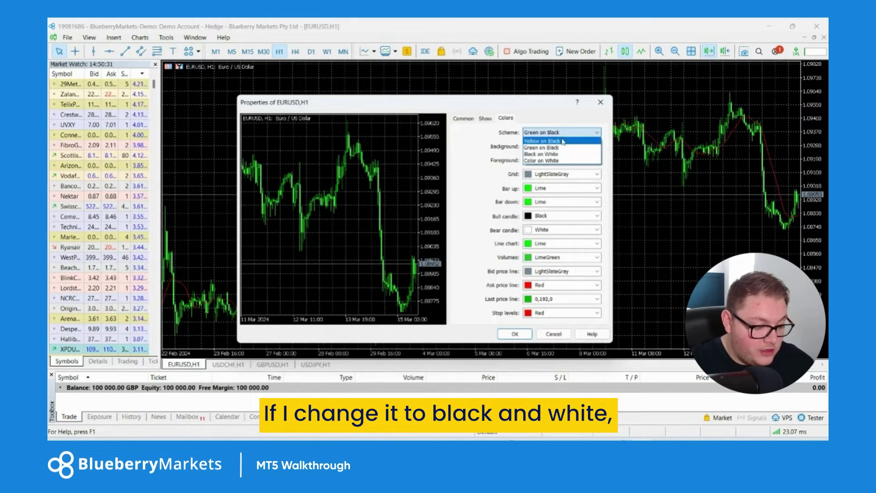
pyautogui.click(562, 154)
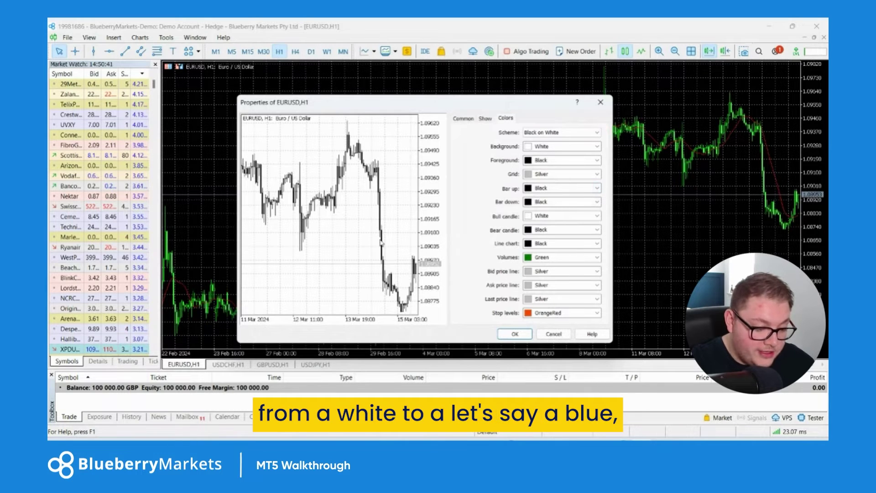
# - Set the bull candle colour to GreenYellow, after trying Blue and SteelBlue
pyautogui.click(596, 216)
pyautogui.click(575, 278)
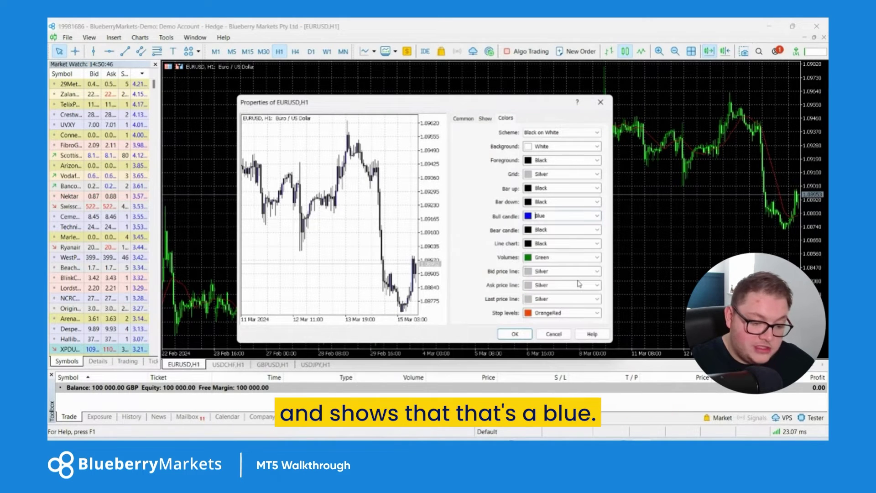
pyautogui.click(594, 216)
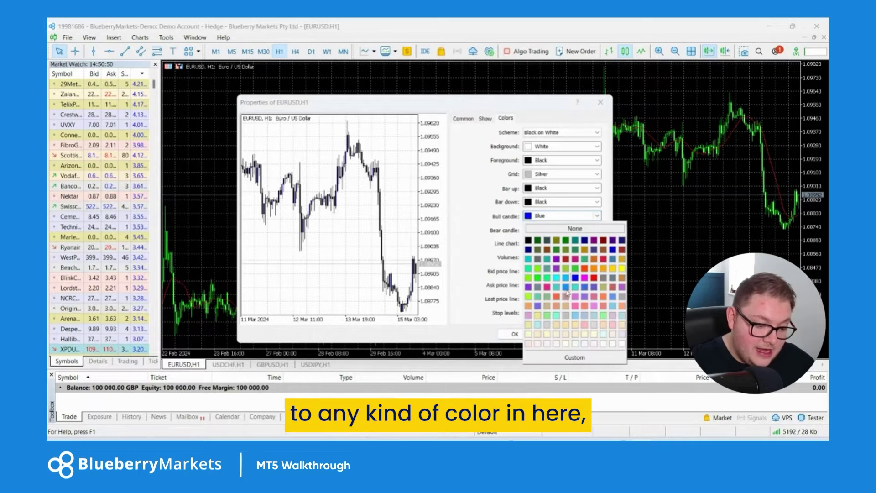
pyautogui.click(612, 259)
pyautogui.click(595, 215)
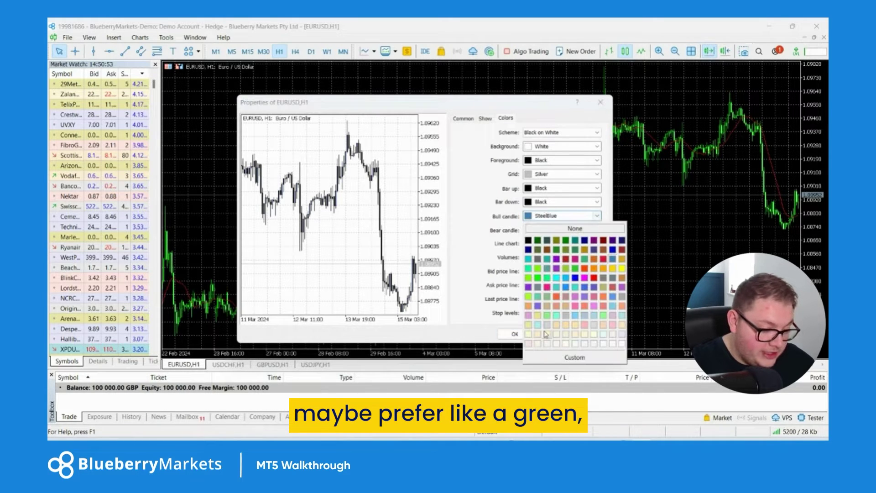
pyautogui.click(530, 296)
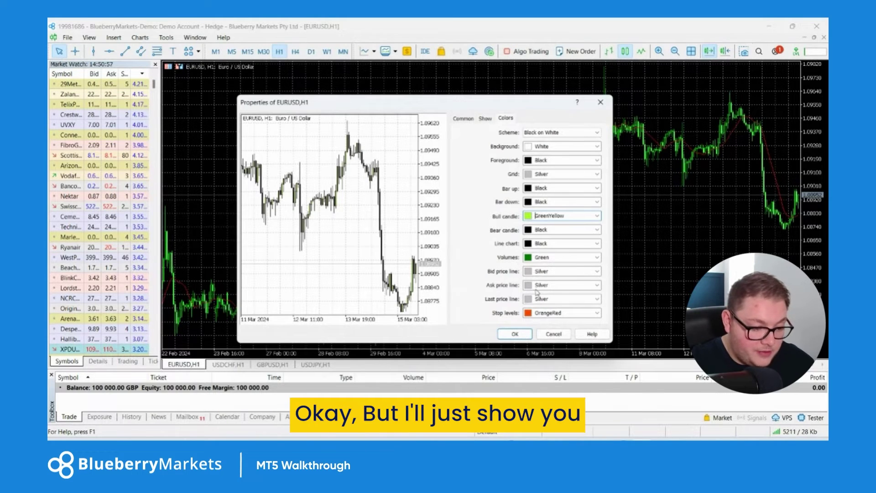
pyautogui.click(484, 119)
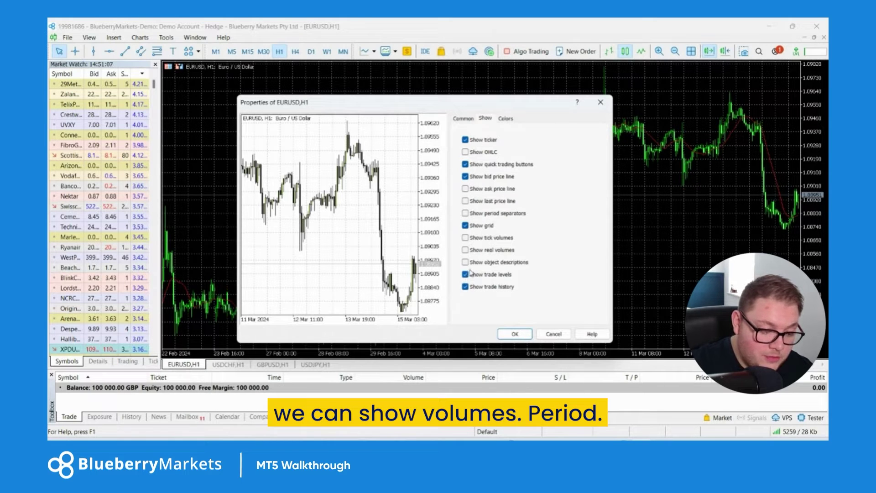
# - Untick Show grid and tick Show period separators for the EURUSD H1 chart
pyautogui.click(465, 213)
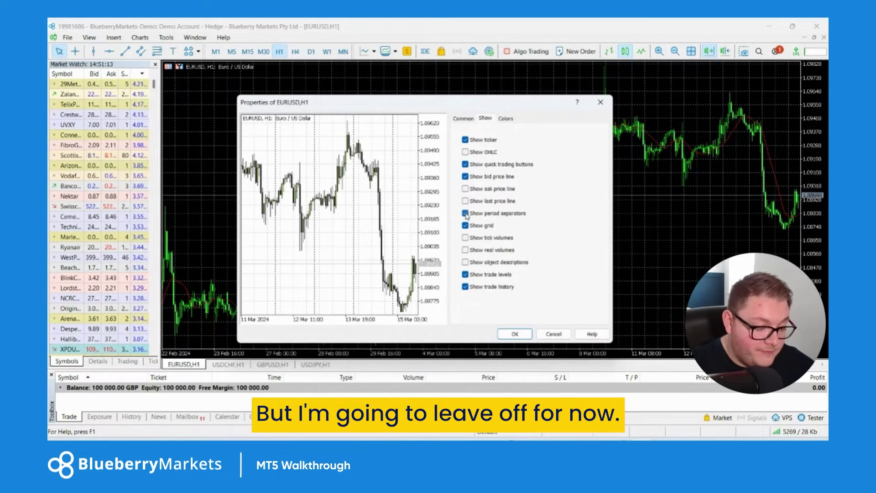
pyautogui.click(465, 214)
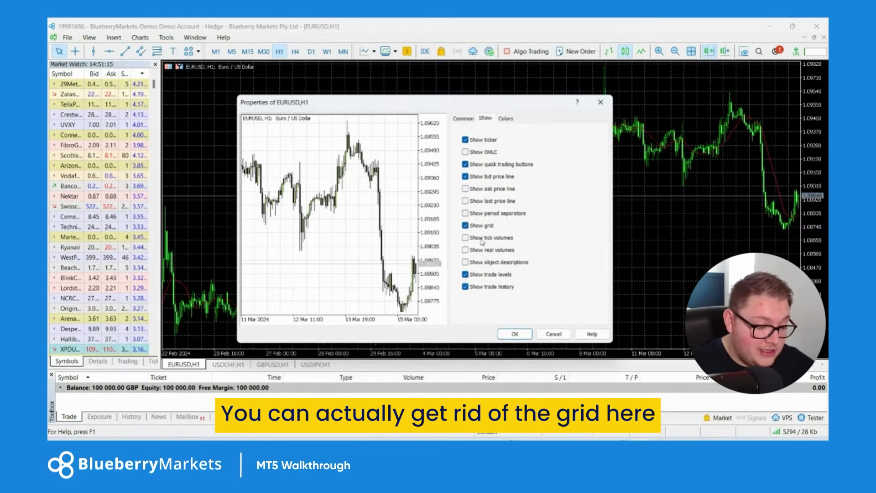
pyautogui.click(465, 225)
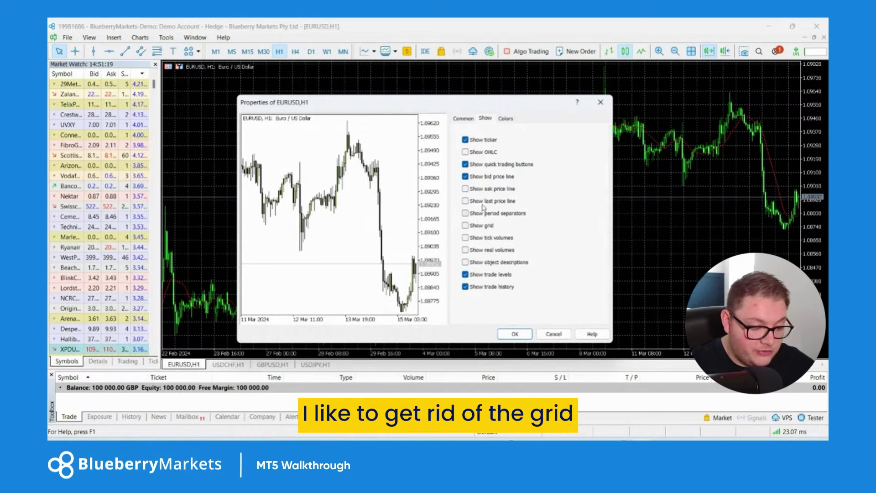
pyautogui.click(466, 214)
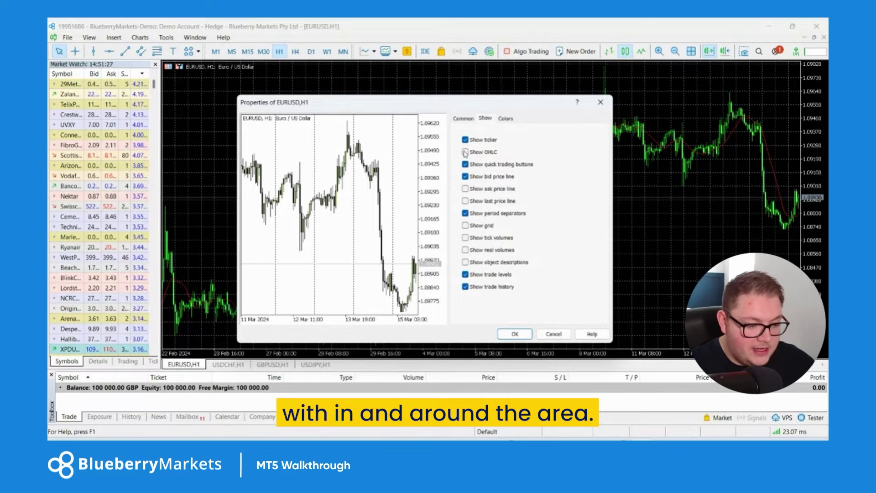
pyautogui.click(464, 119)
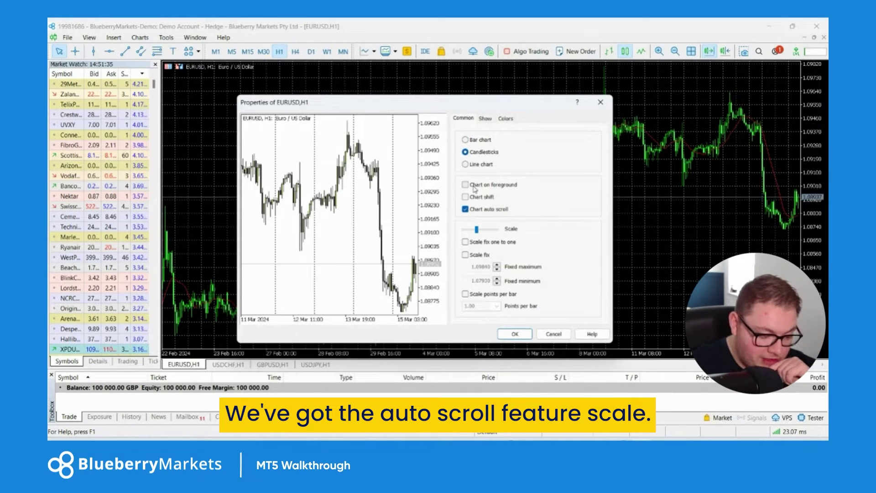
# - Move the EURUSD H1 chart's Scale slider one notch larger and apply the properties with OK
pyautogui.moveTo(477, 231); pyautogui.dragTo(483, 231)
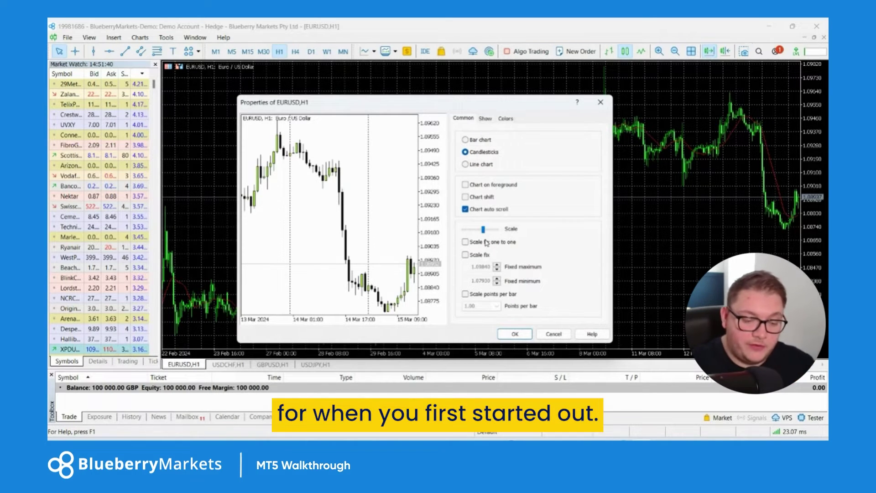
pyautogui.click(515, 334)
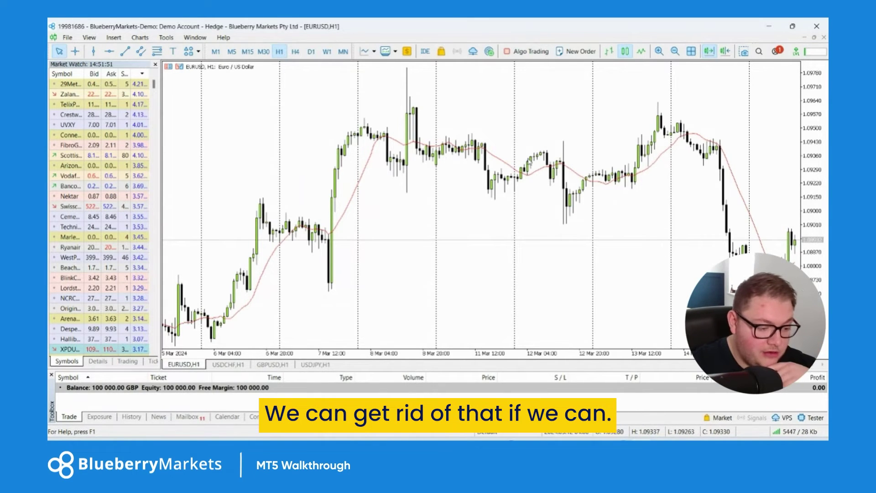
# - Delete the Moving Average in the Indicator List, then switch EURUSD to the W1 timeframe
pyautogui.rightClick(480, 110)
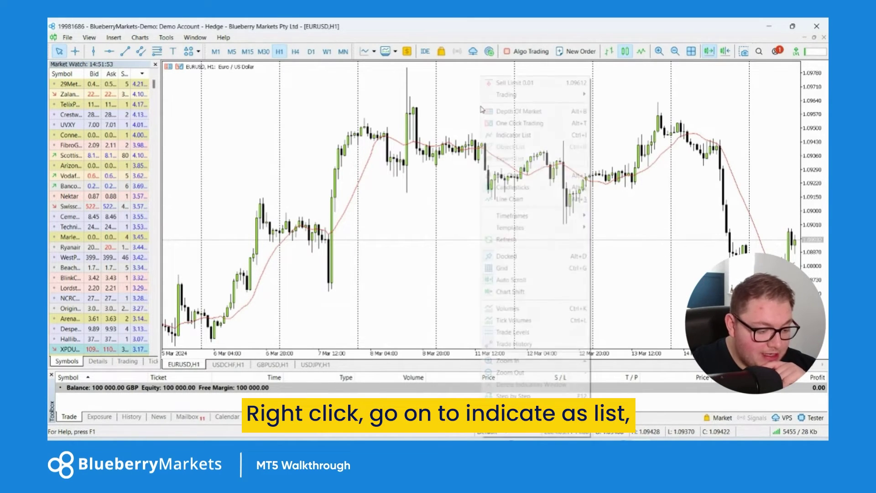
pyautogui.click(513, 135)
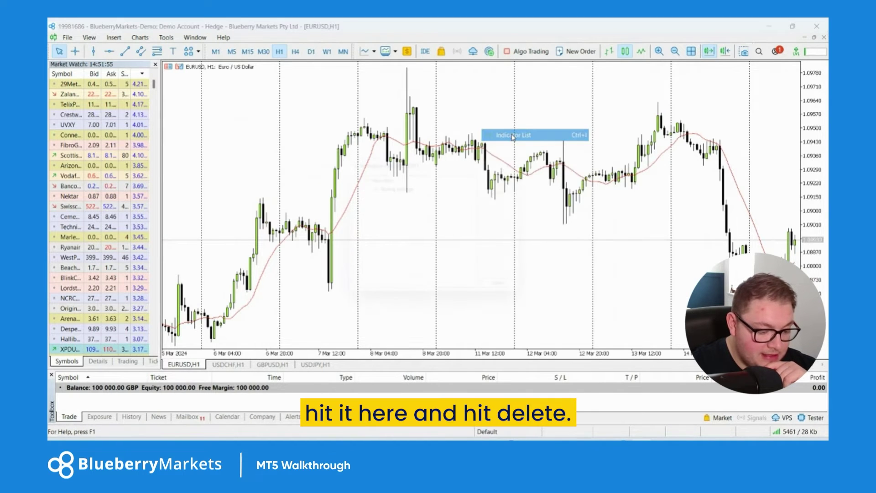
pyautogui.click(395, 186)
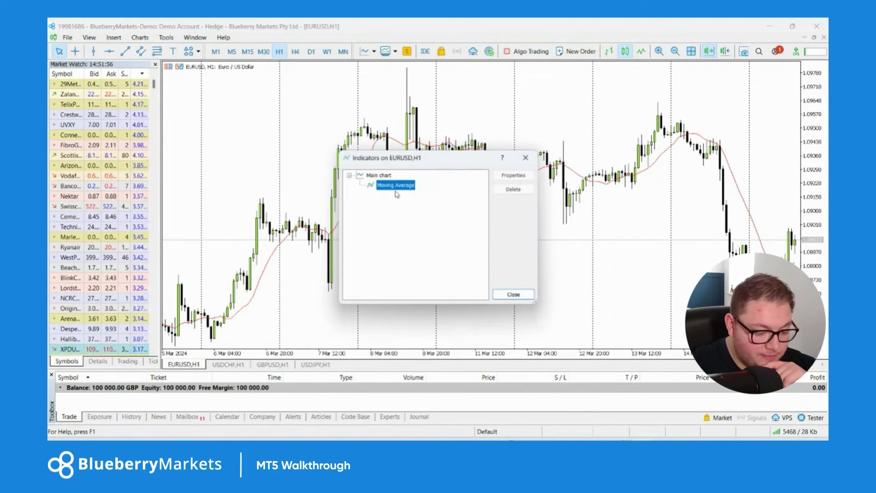
pyautogui.click(513, 189)
pyautogui.click(513, 295)
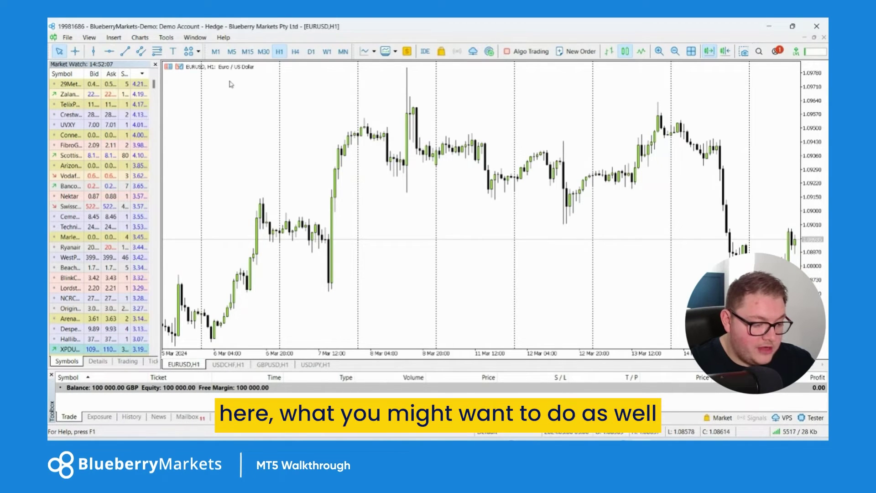
pyautogui.click(326, 51)
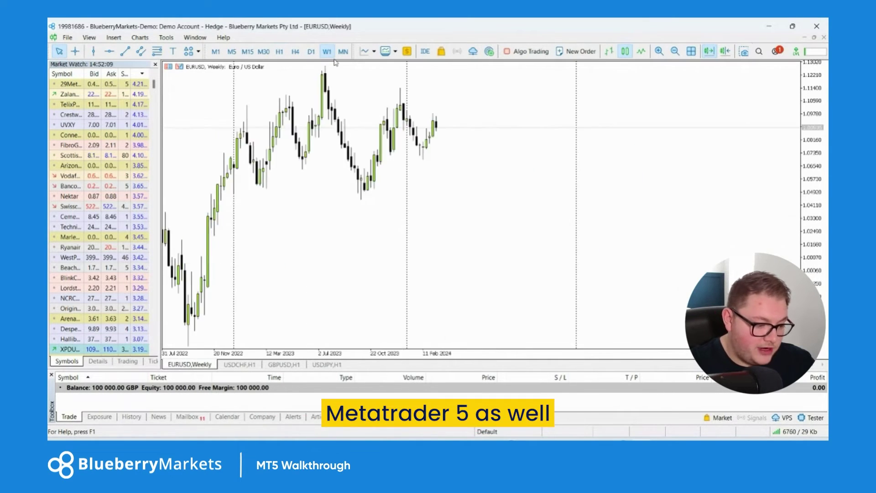
# - Scroll back through history, then cycle MN, W1, D1, H4, H1, M30, M15, M5, M1, ending on MN
pyautogui.press('Left')
pyautogui.press('Left')
pyautogui.press('Left')
pyautogui.press('Left')
pyautogui.press('Left')
pyautogui.press('Left')
pyautogui.press('Left')
pyautogui.press('Left')
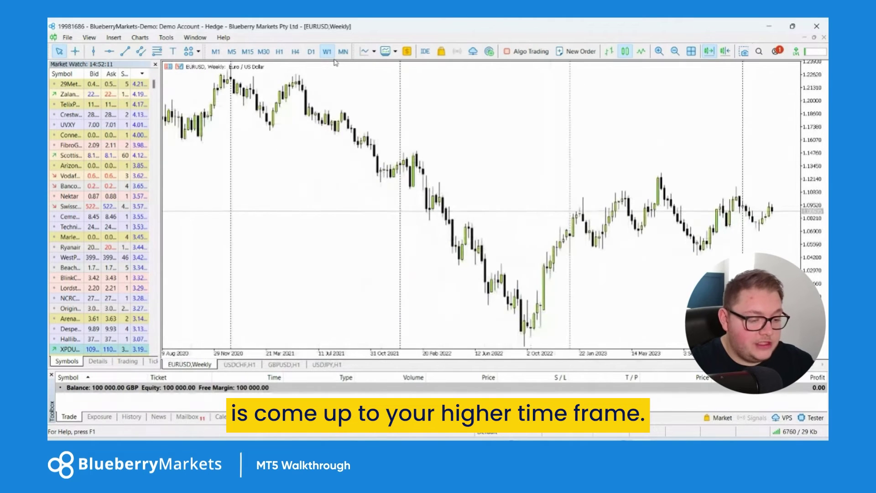
pyautogui.click(342, 53)
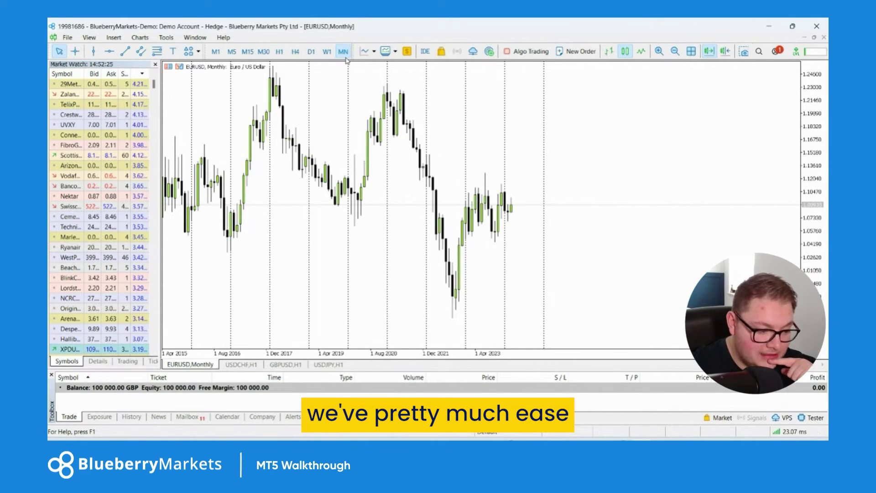
pyautogui.click(326, 51)
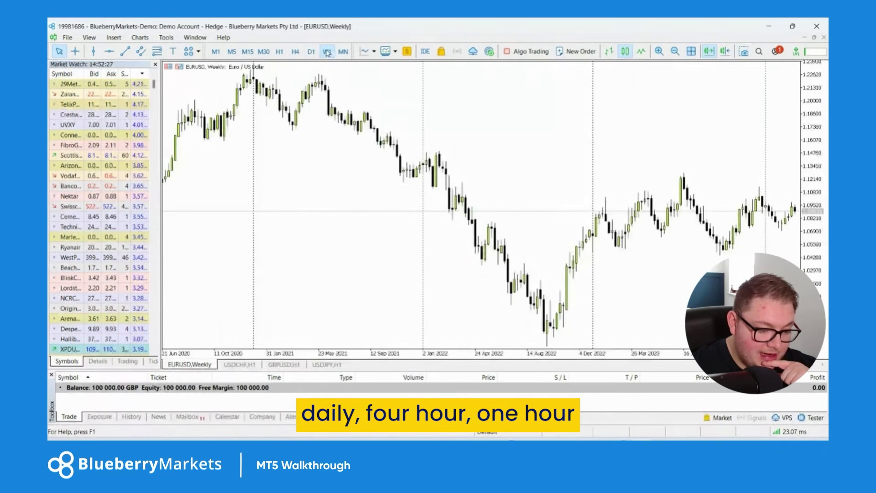
pyautogui.click(311, 51)
pyautogui.click(295, 51)
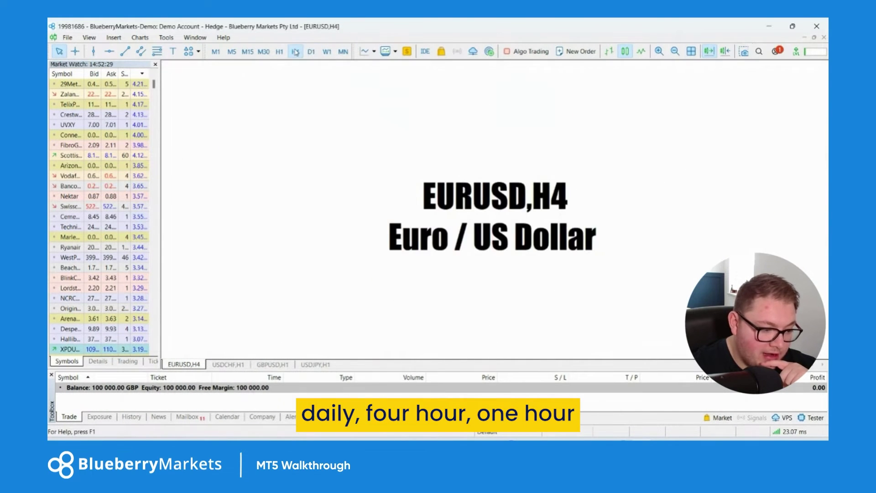
pyautogui.click(279, 51)
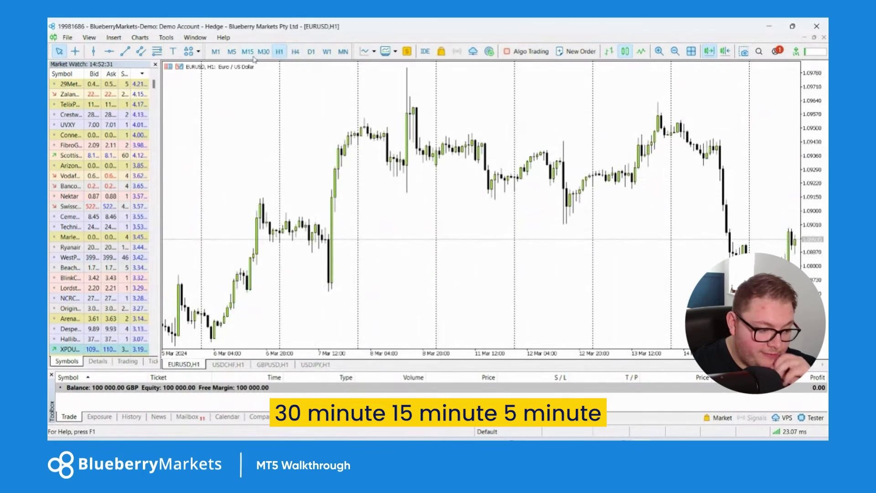
pyautogui.click(264, 51)
pyautogui.click(247, 52)
pyautogui.click(231, 52)
pyautogui.click(215, 52)
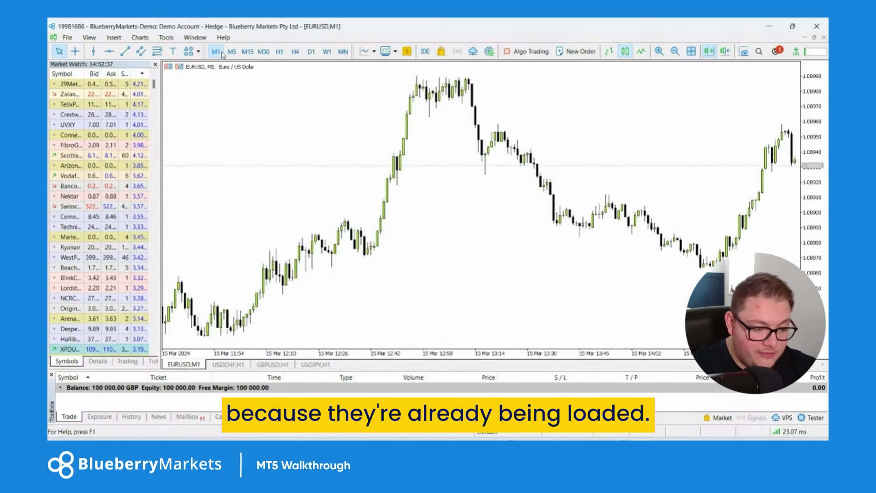
pyautogui.click(343, 52)
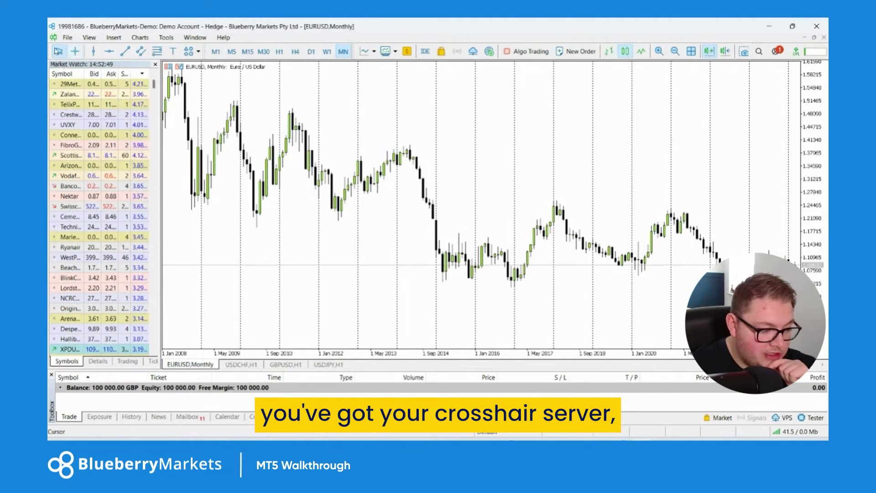
pyautogui.click(76, 53)
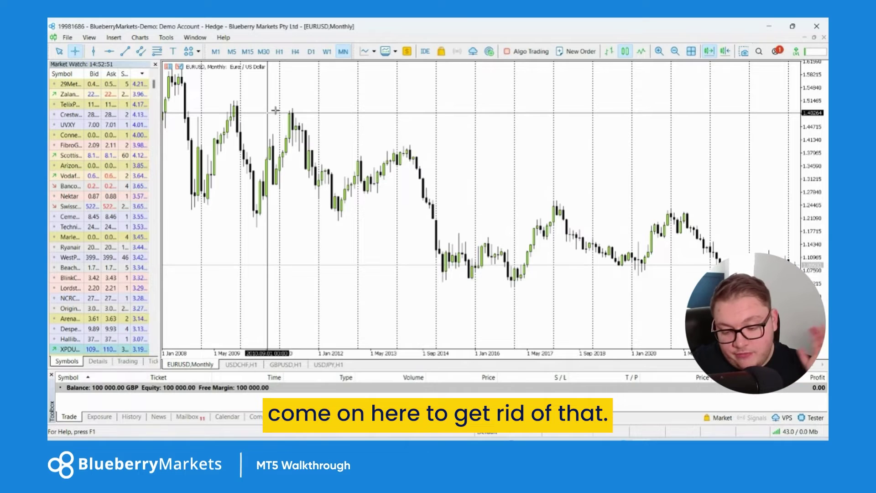
pyautogui.click(465, 122)
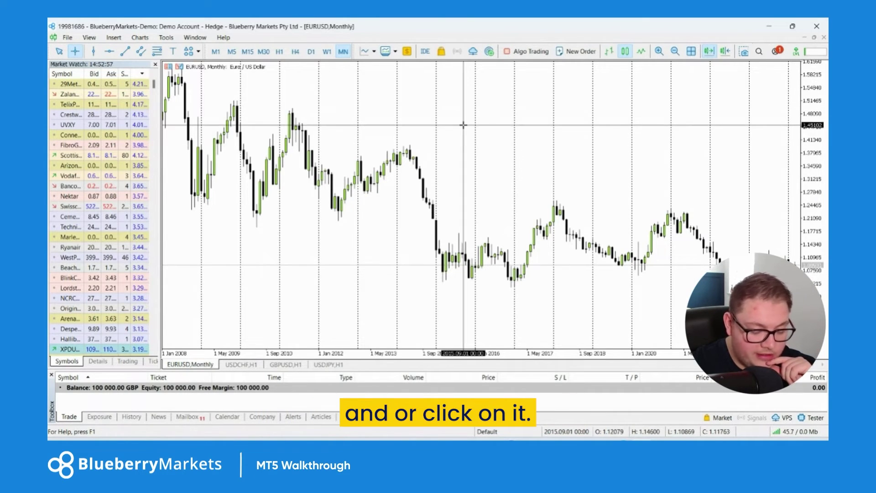
pyautogui.click(465, 121)
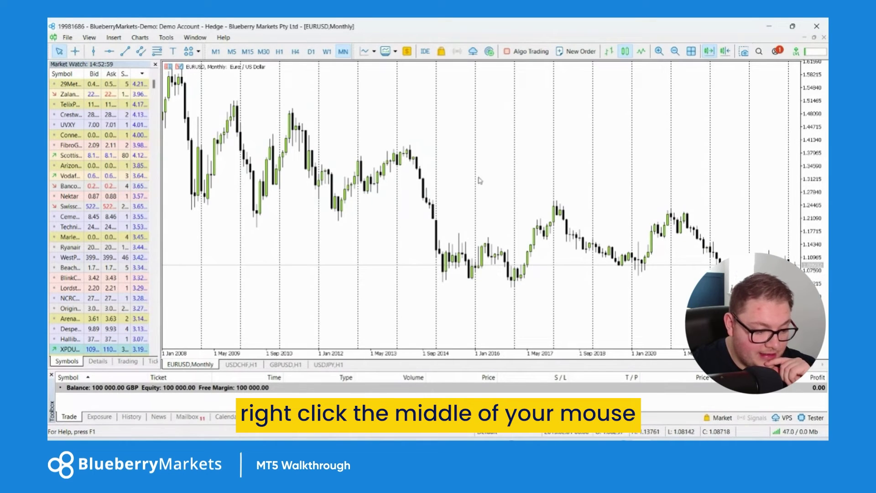
pyautogui.middleClick(454, 122)
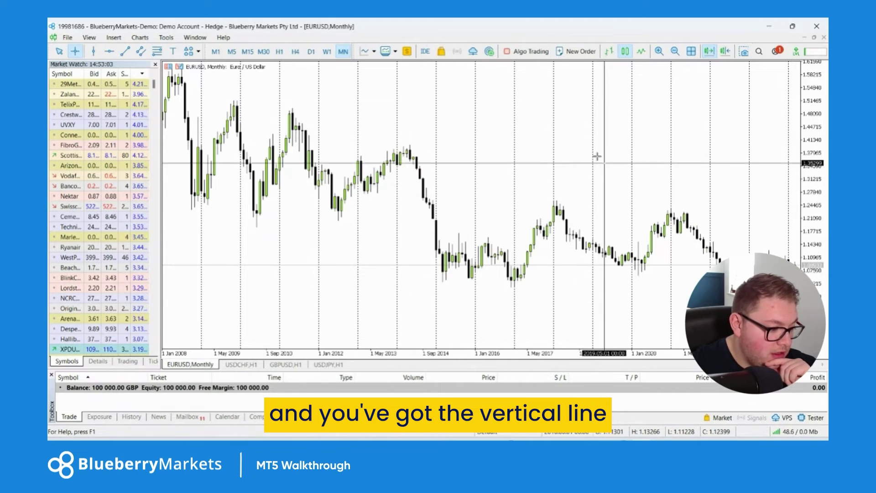
pyautogui.press('Escape')
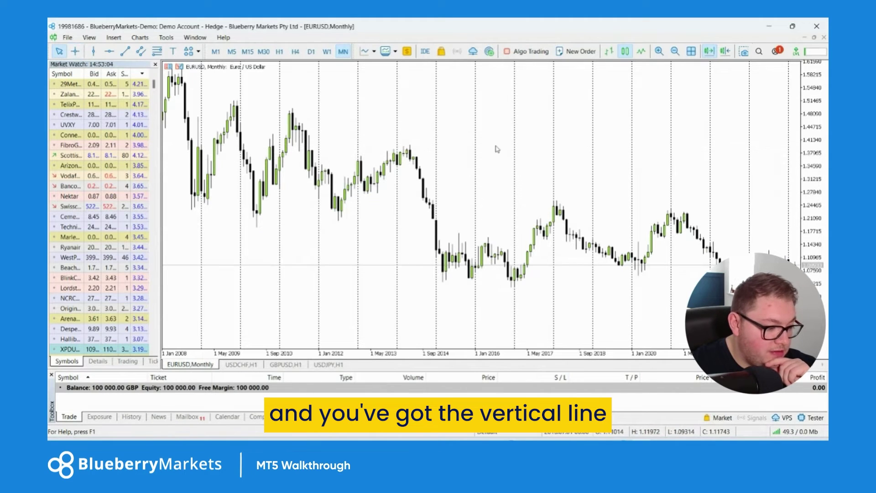
pyautogui.click(93, 52)
pyautogui.click(455, 135)
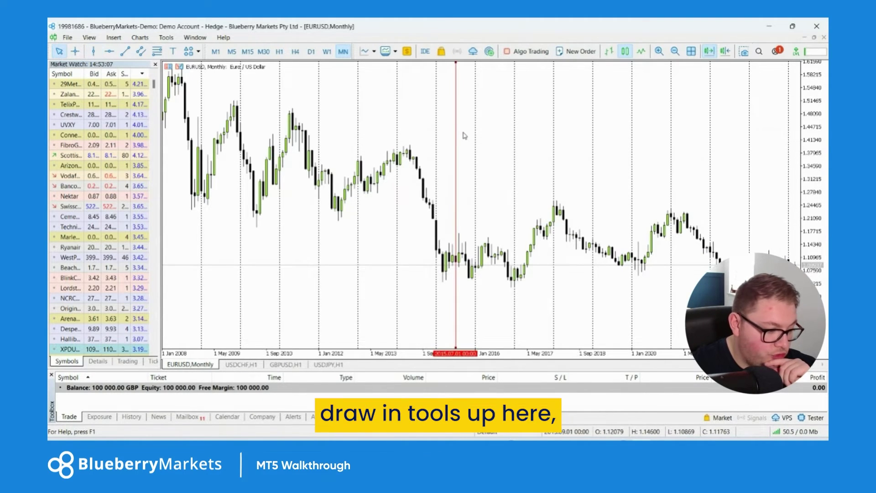
pyautogui.moveTo(456, 134); pyautogui.dragTo(438, 131)
pyautogui.rightClick(437, 130)
pyautogui.click(461, 158)
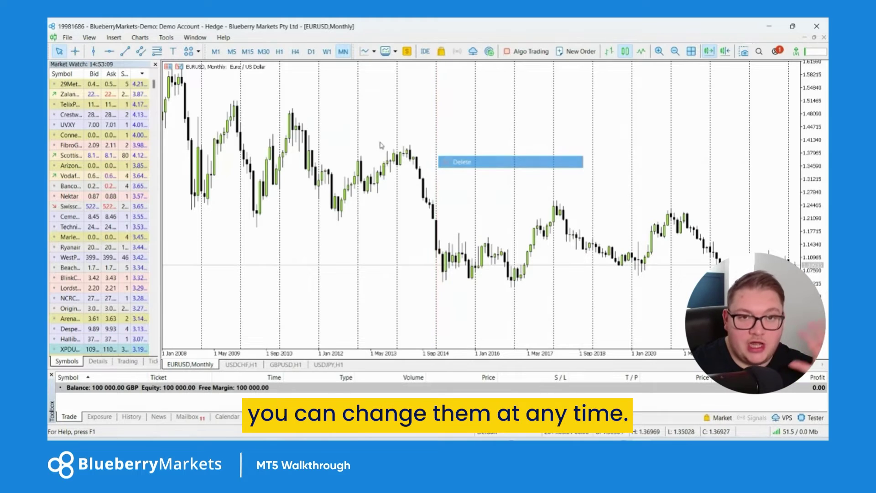
# - Adjust the drawing toolbar in its Customize Toolbar dialog, then close it
pyautogui.rightClick(126, 55)
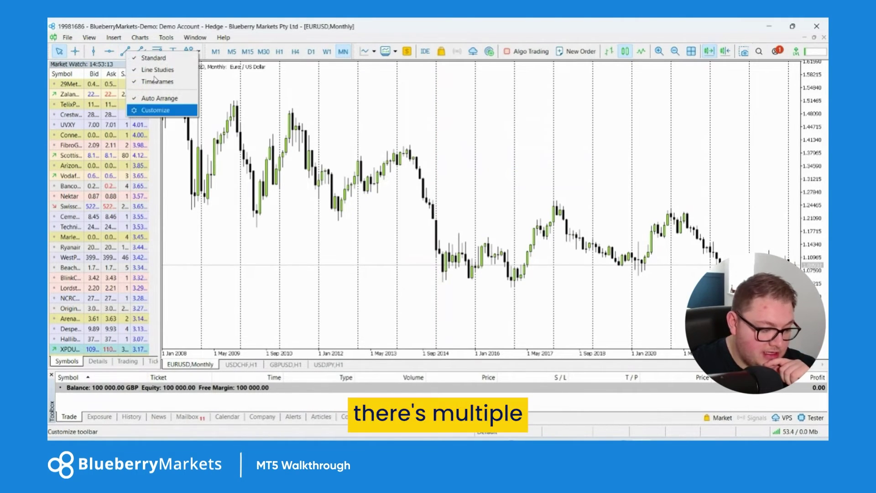
pyautogui.click(155, 110)
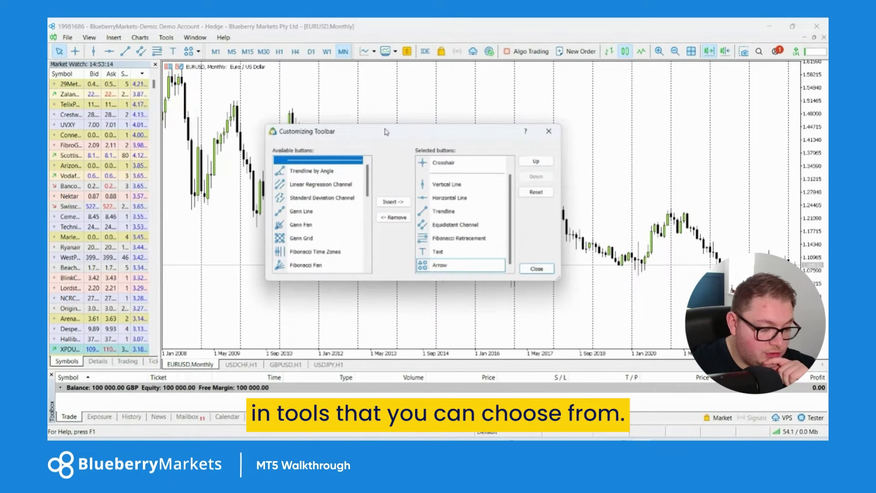
pyautogui.moveTo(413, 158); pyautogui.dragTo(379, 115)
pyautogui.moveTo(359, 163)
pyautogui.mouseDown()
pyautogui.moveTo(359, 241)
pyautogui.moveTo(359, 156)
pyautogui.mouseUp()
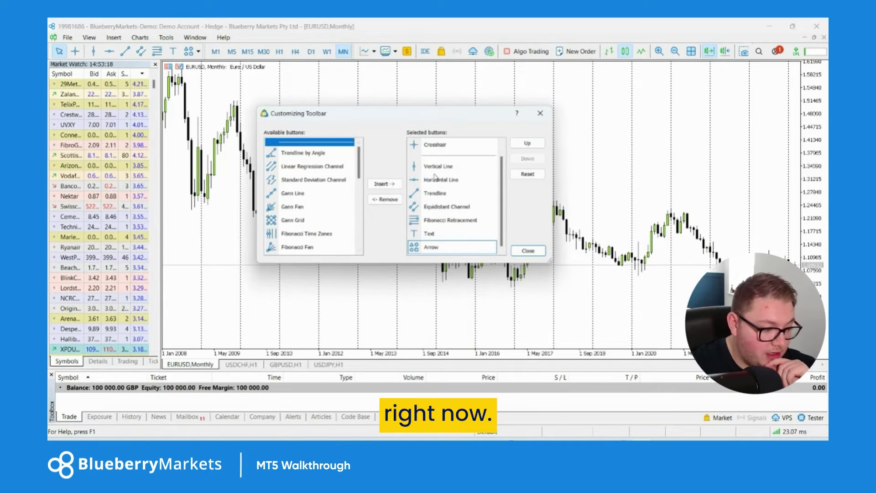
pyautogui.click(385, 200)
pyautogui.click(528, 251)
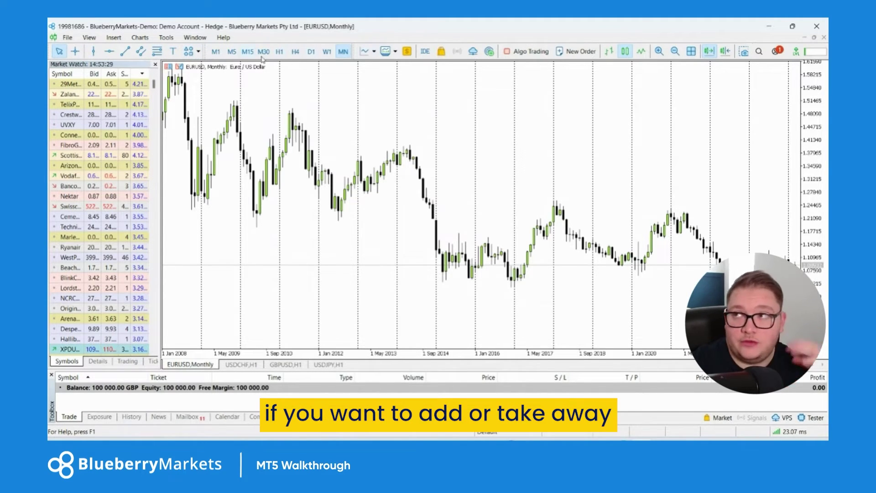
# - Browse the timeframes toolbar customization list, close it, and display the new-chart symbol list
pyautogui.rightClick(286, 54)
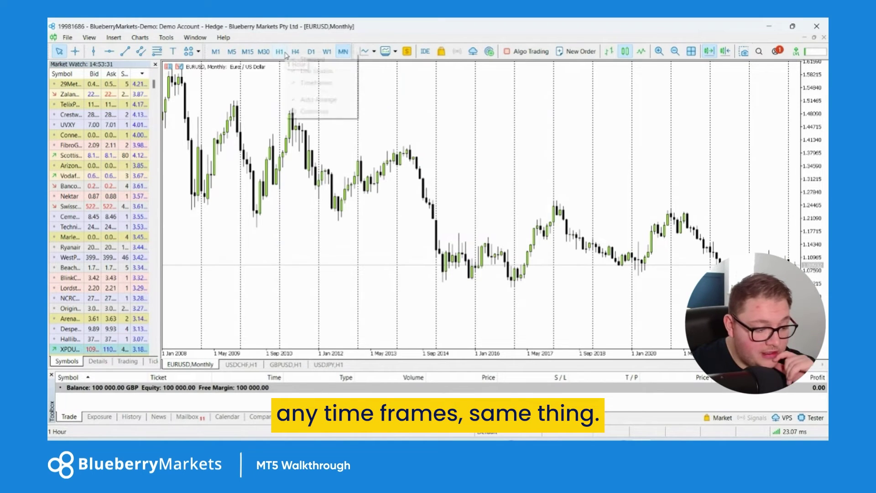
pyautogui.click(309, 113)
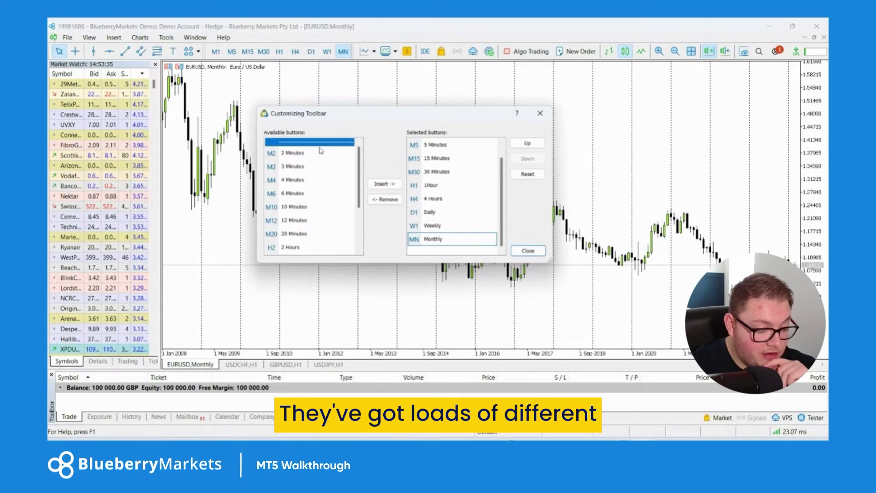
pyautogui.scroll(-3, 299, 212)
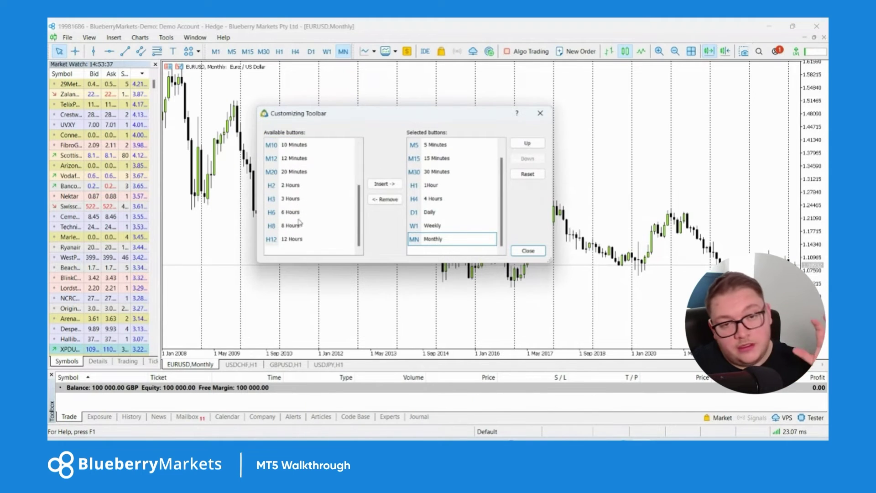
pyautogui.scroll(-2, 299, 227)
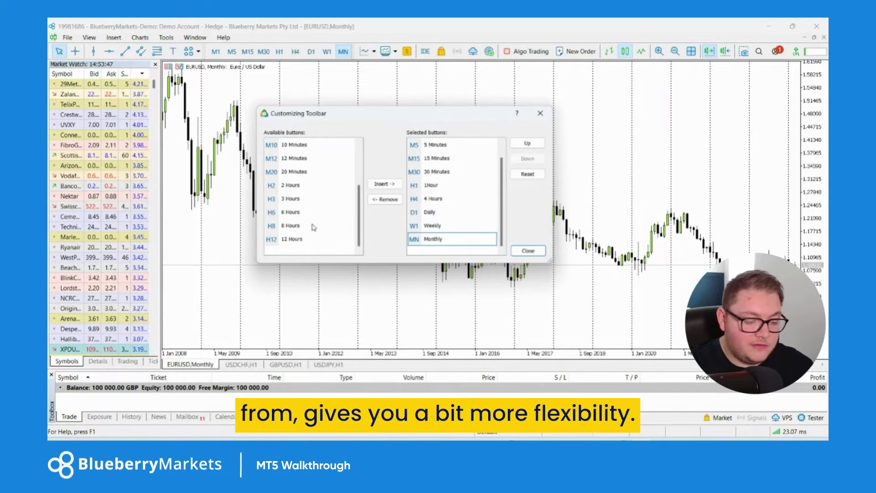
pyautogui.scroll(2, 314, 222)
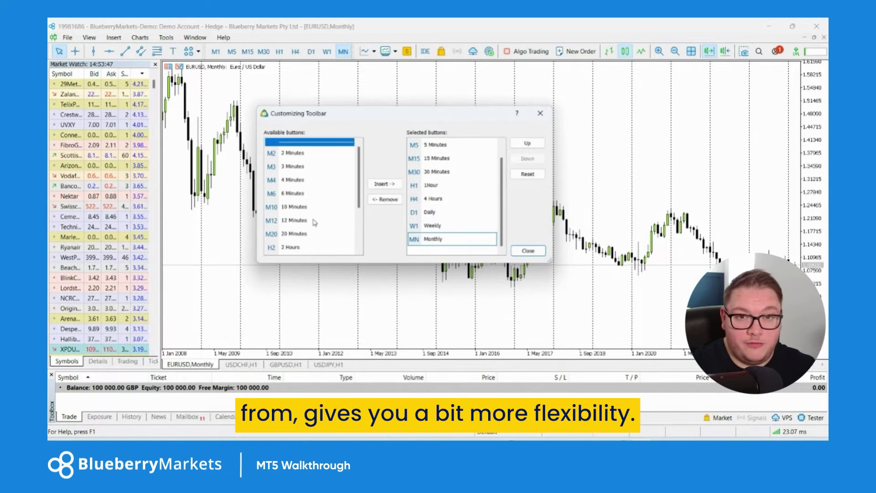
pyautogui.click(527, 251)
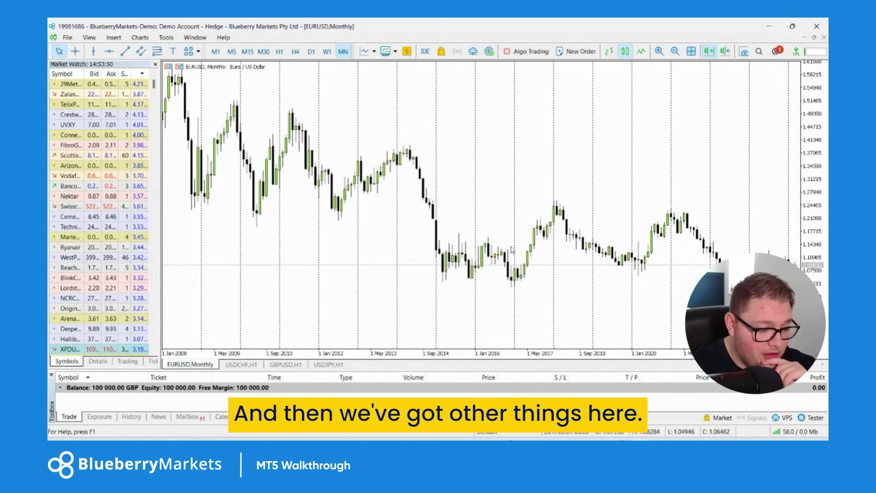
pyautogui.click(366, 51)
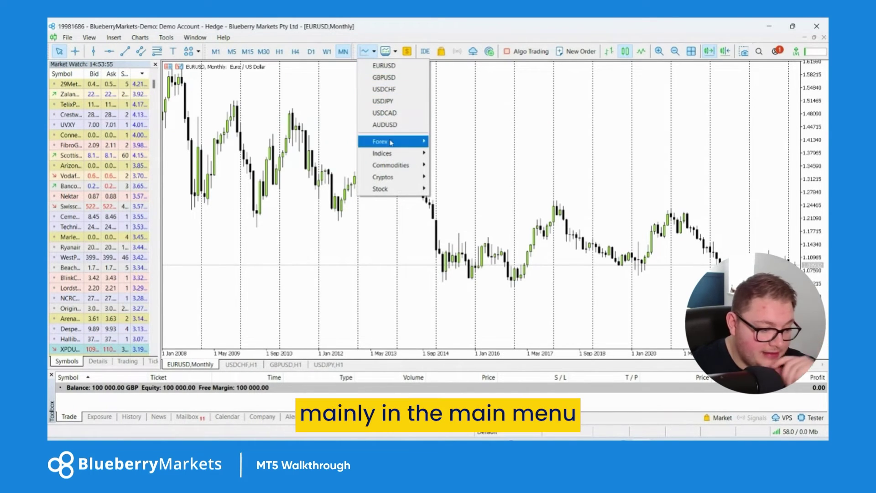
# - Dismiss the new-chart symbol list and view the Profiles list without changing anything
pyautogui.moveTo(390, 143)
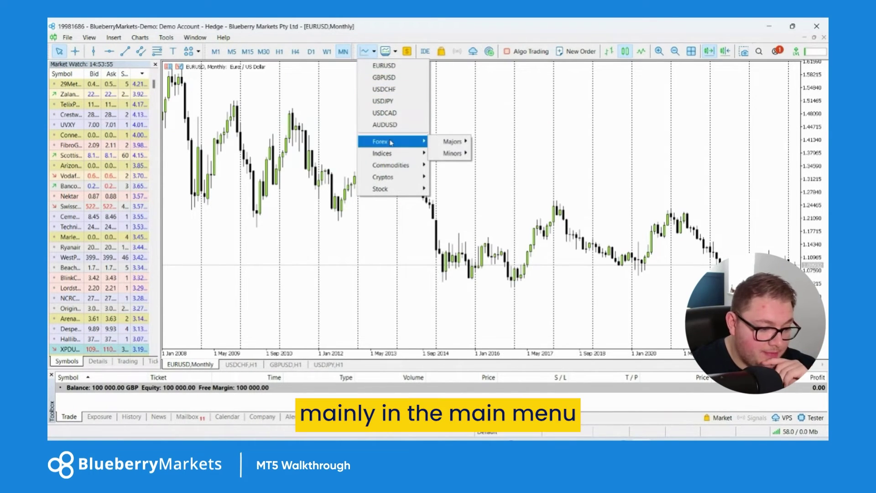
pyautogui.click(395, 53)
pyautogui.click(395, 54)
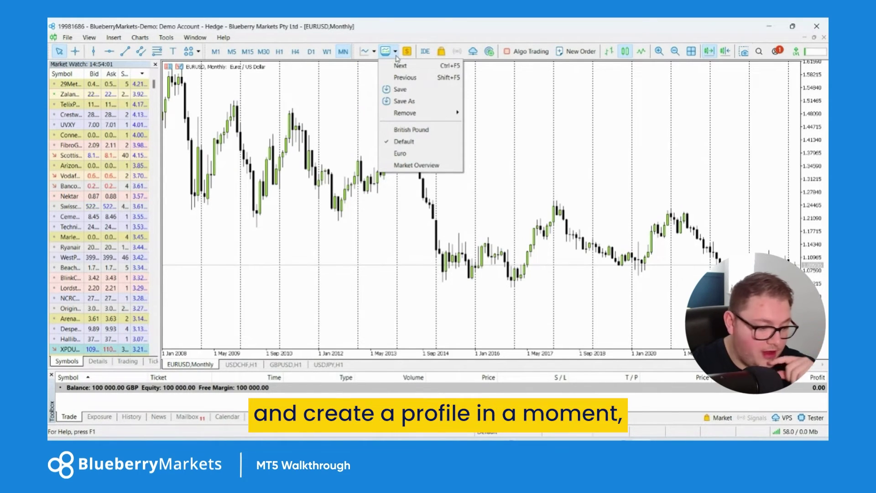
pyautogui.press('Escape')
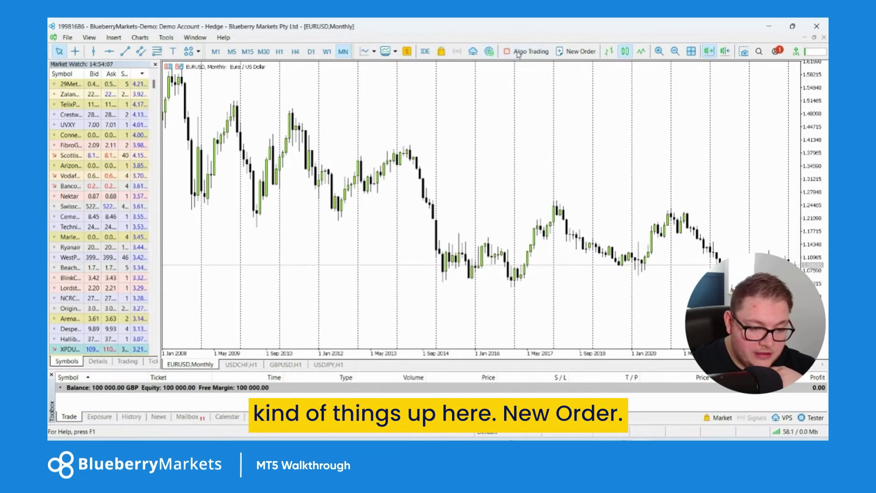
# - Try line, bar, then candlestick styles, zoom in and out, tile windows, and maximize EURUSD Monthly
pyautogui.click(640, 53)
pyautogui.click(611, 52)
pyautogui.click(625, 52)
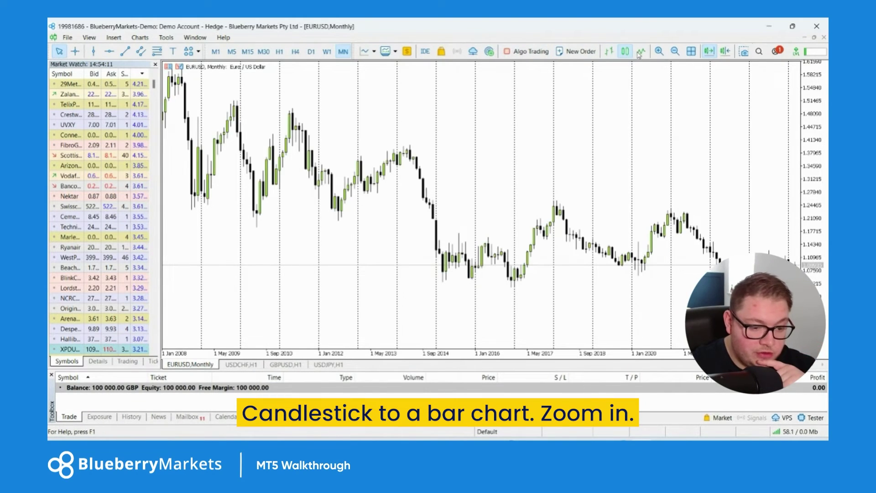
pyautogui.click(658, 51)
pyautogui.click(675, 52)
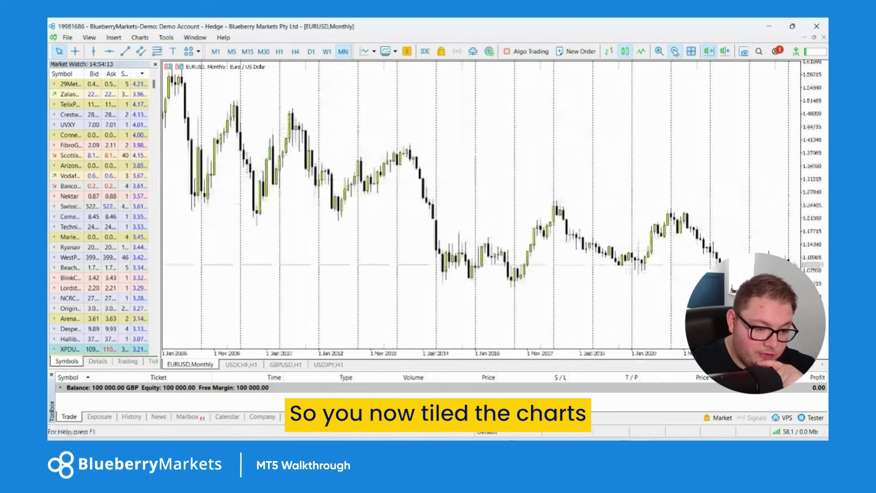
pyautogui.click(691, 51)
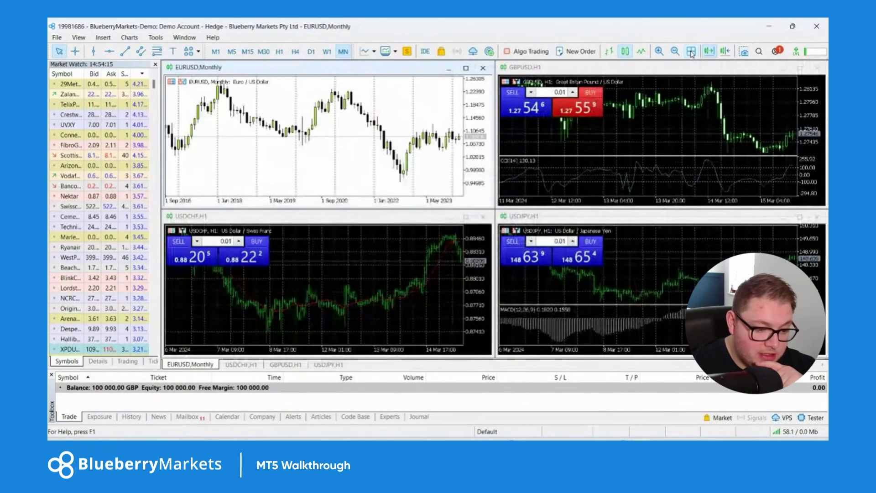
pyautogui.click(466, 68)
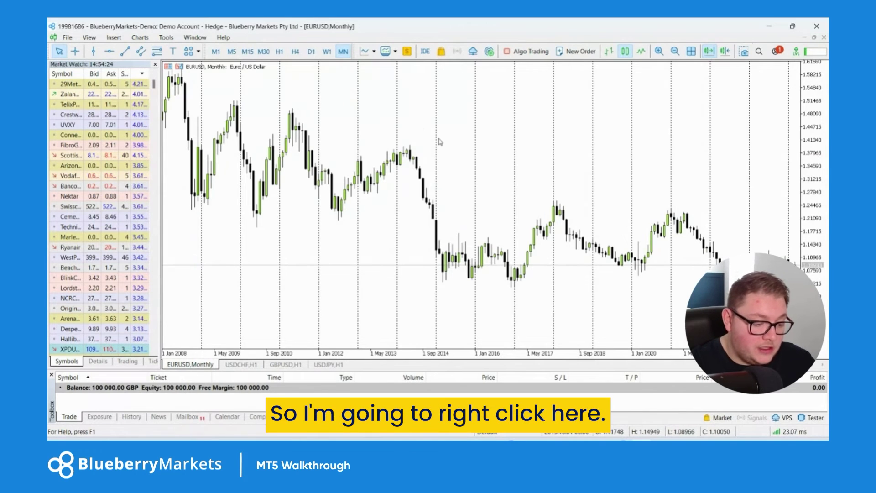
# - Save the EURUSD Monthly chart's setup as template 0_test, then move to the USDCHF chart
pyautogui.rightClick(490, 130)
pyautogui.moveTo(525, 227)
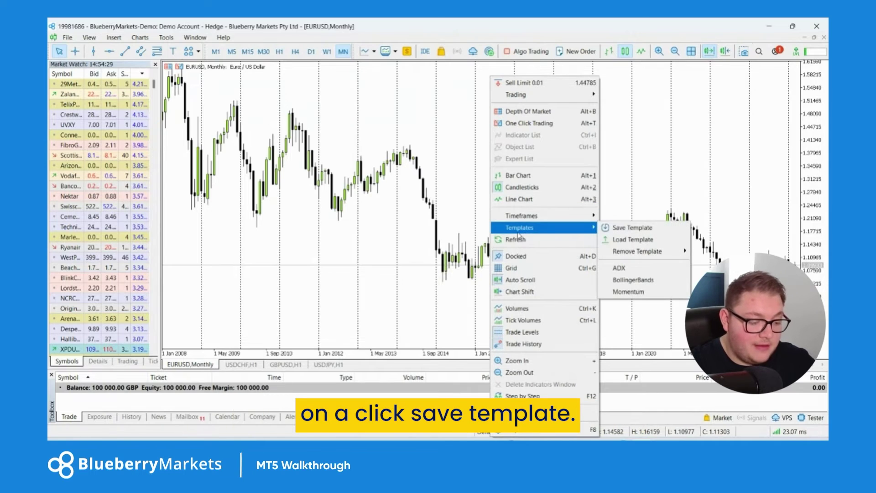
pyautogui.click(633, 227)
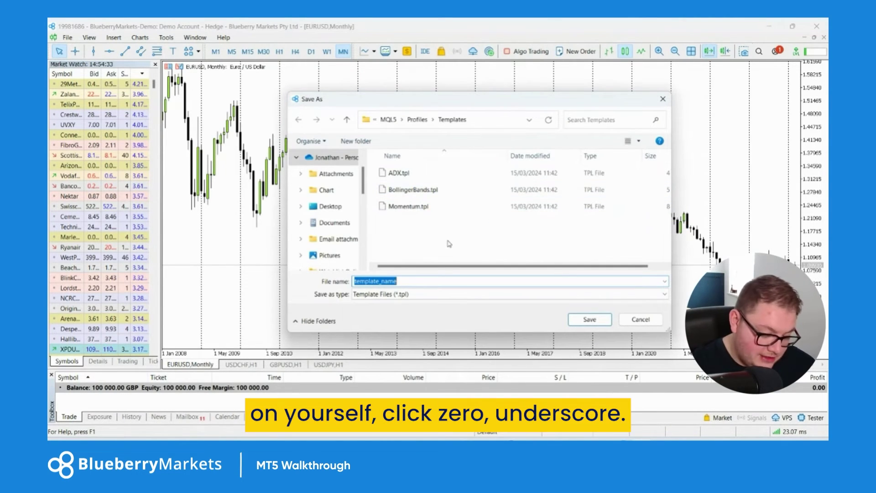
pyautogui.write('0')
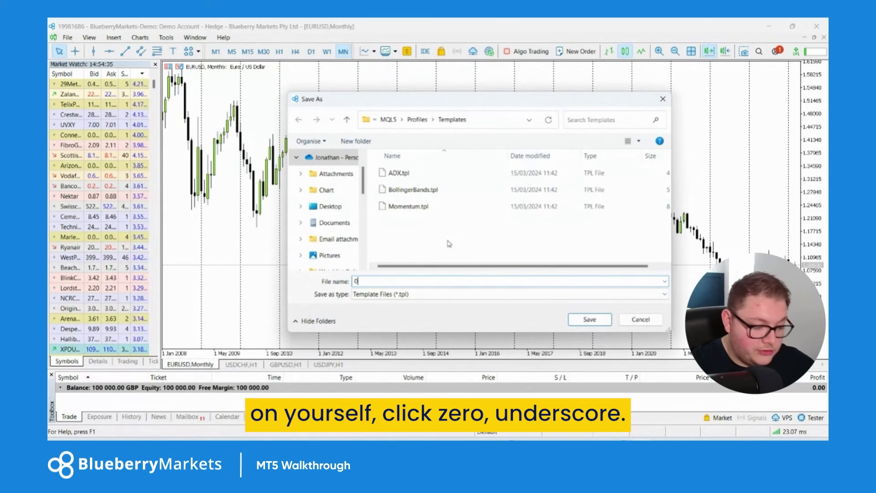
pyautogui.write('_test')
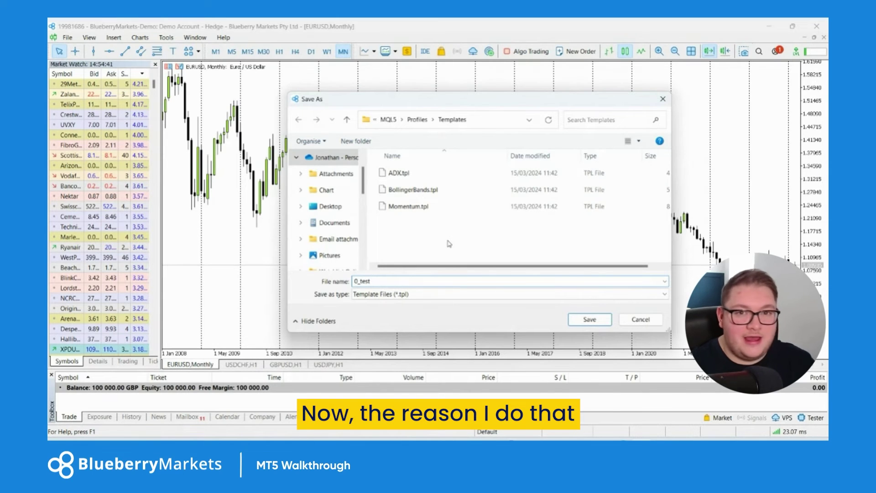
pyautogui.press('Return')
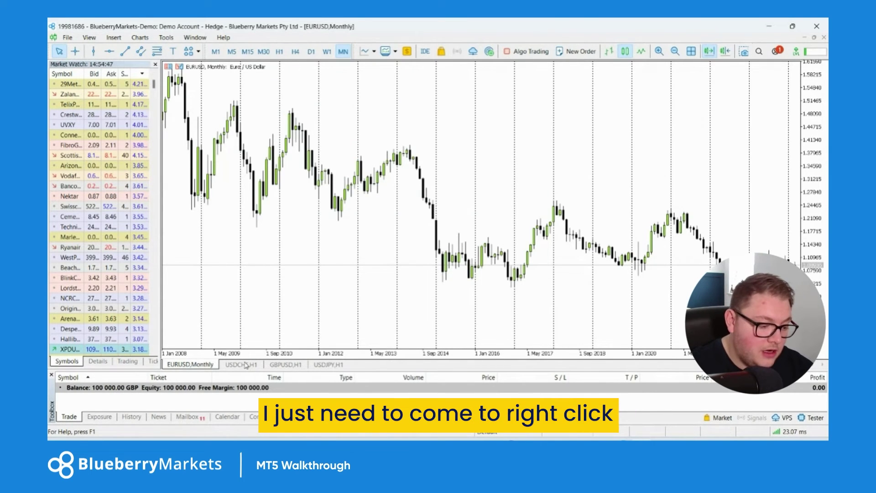
pyautogui.hotkey('ctrl', 'Tab')
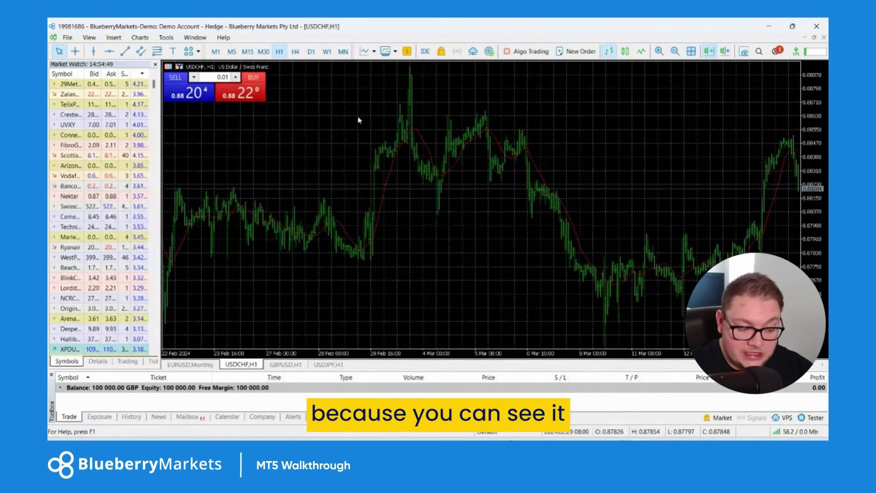
# - Apply template 0_test to the USDCHF H1, GBPUSD H1 and USDJPY H1 charts in turn
pyautogui.rightClick(356, 96)
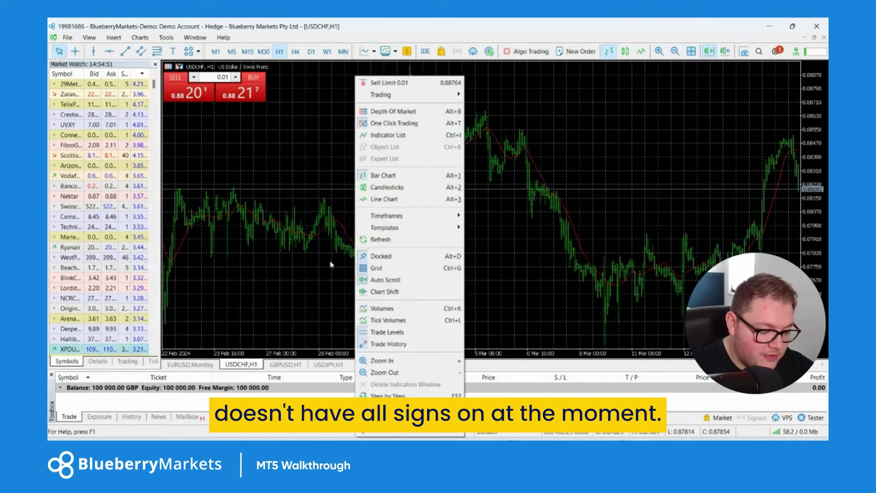
pyautogui.moveTo(412, 228)
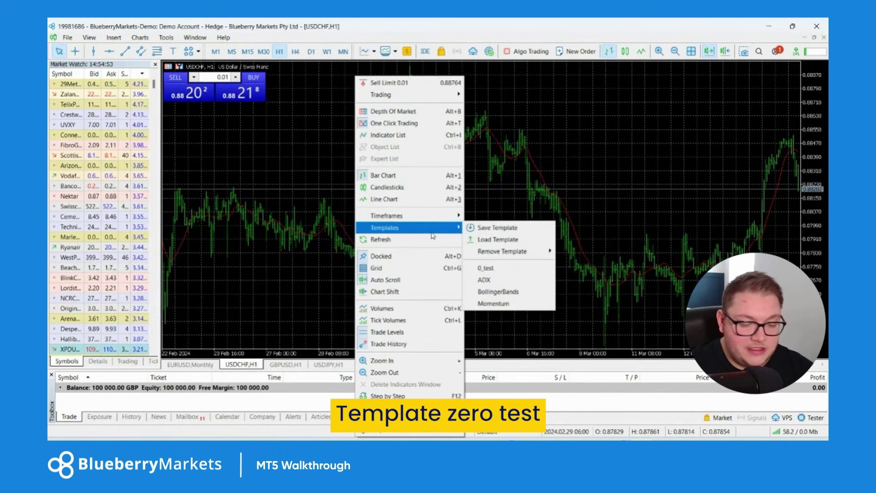
pyautogui.click(504, 267)
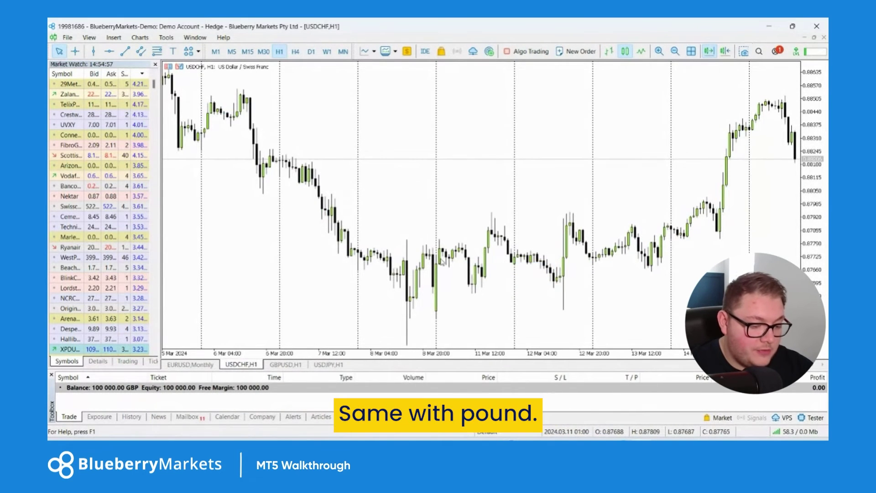
pyautogui.hotkey('ctrl', 'Tab')
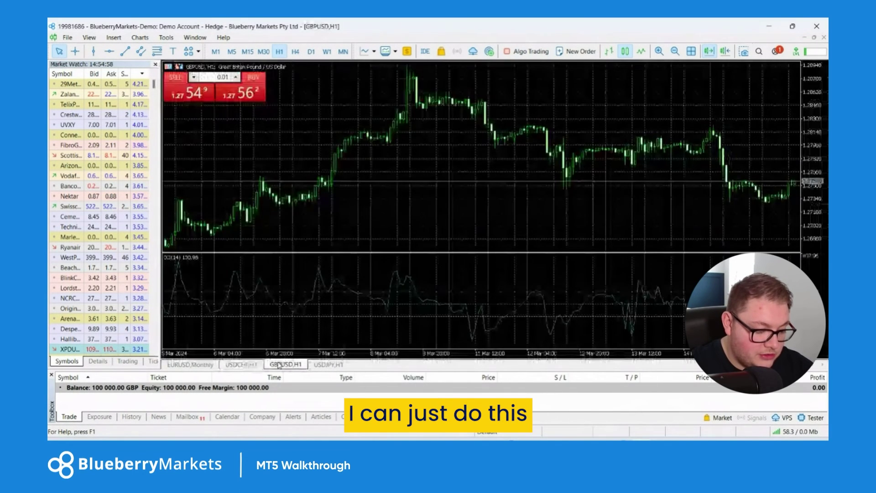
pyautogui.rightClick(366, 157)
pyautogui.moveTo(406, 232)
pyautogui.click(507, 268)
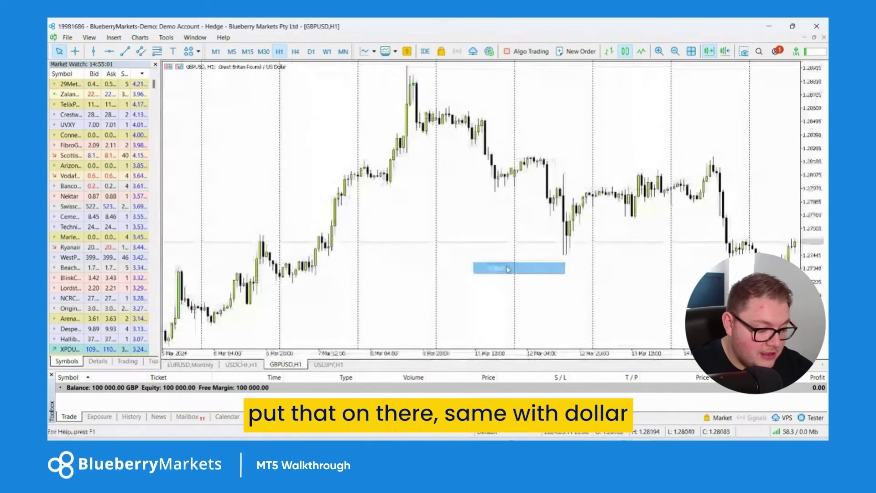
pyautogui.click(338, 364)
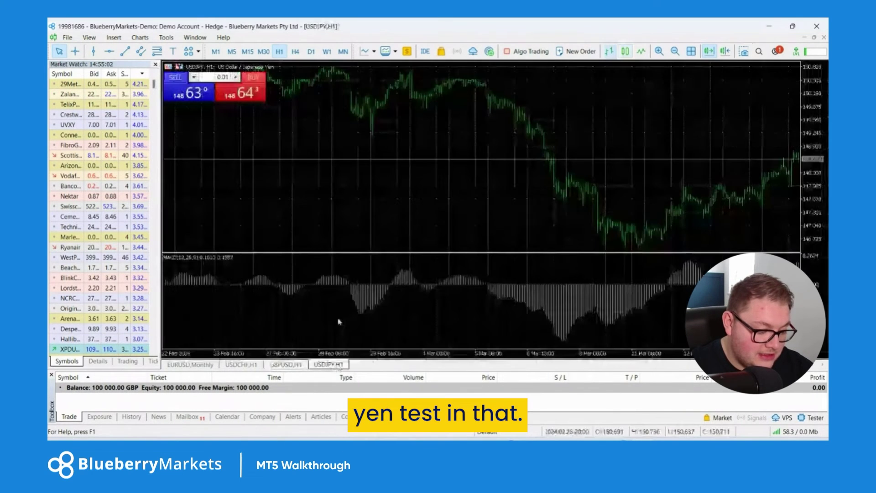
pyautogui.rightClick(339, 78)
pyautogui.moveTo(360, 228)
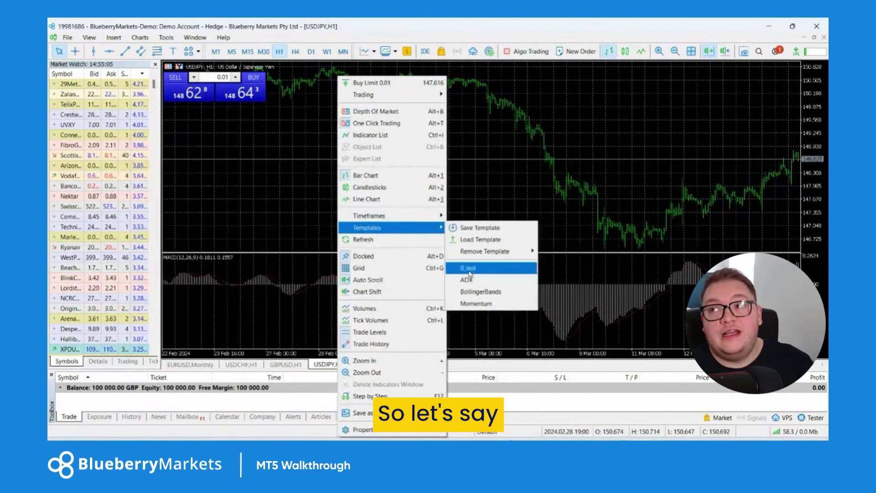
pyautogui.click(471, 269)
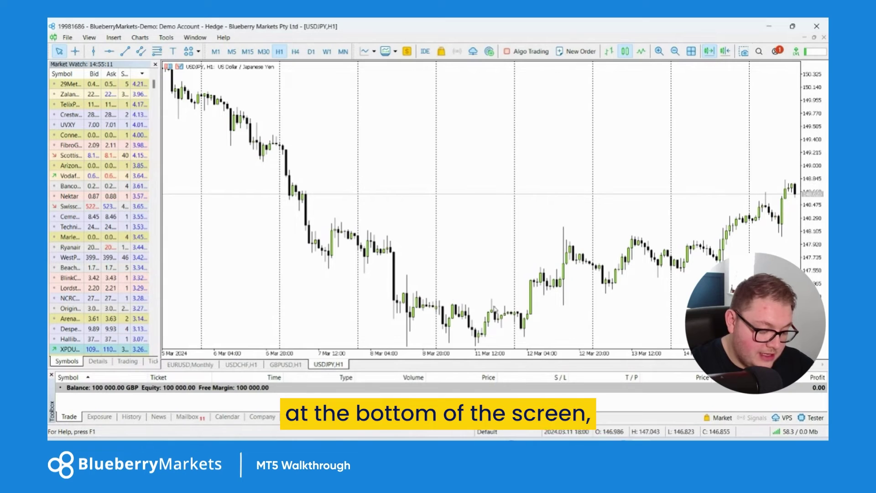
# - Check the Default profile options, then save the workspace as profile 'Majors' via Profiles > Save As
pyautogui.click(500, 434)
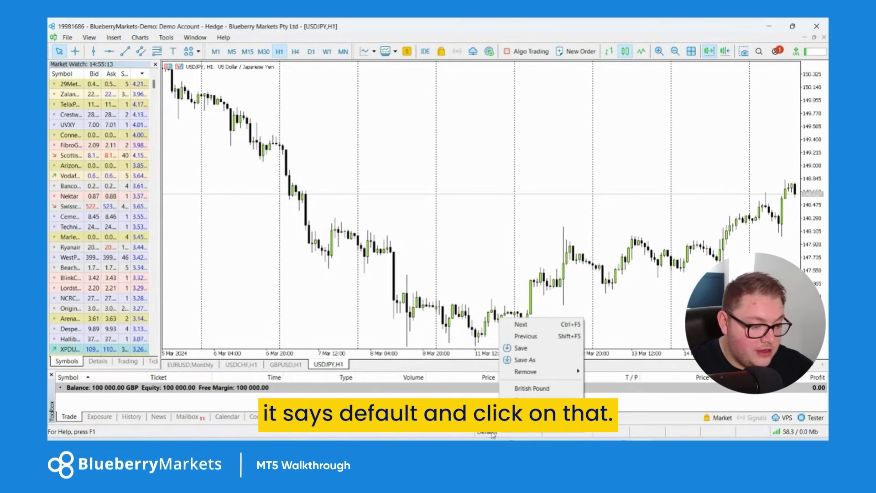
pyautogui.click(478, 206)
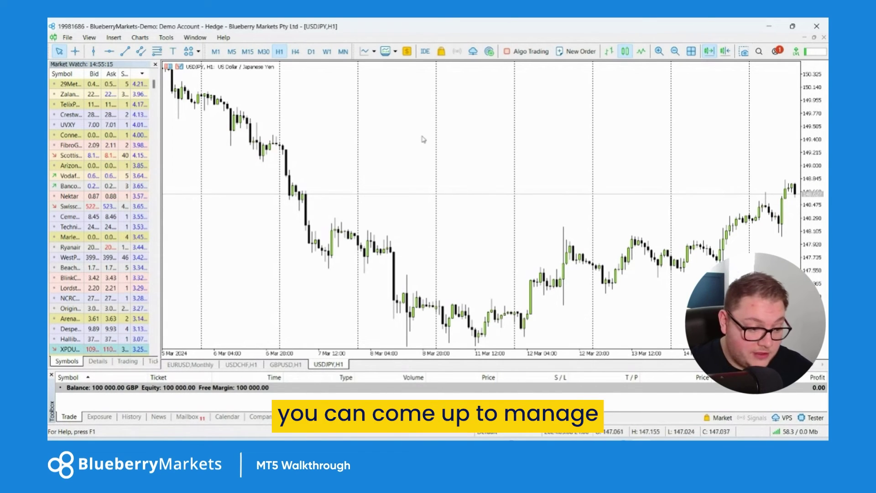
pyautogui.click(395, 53)
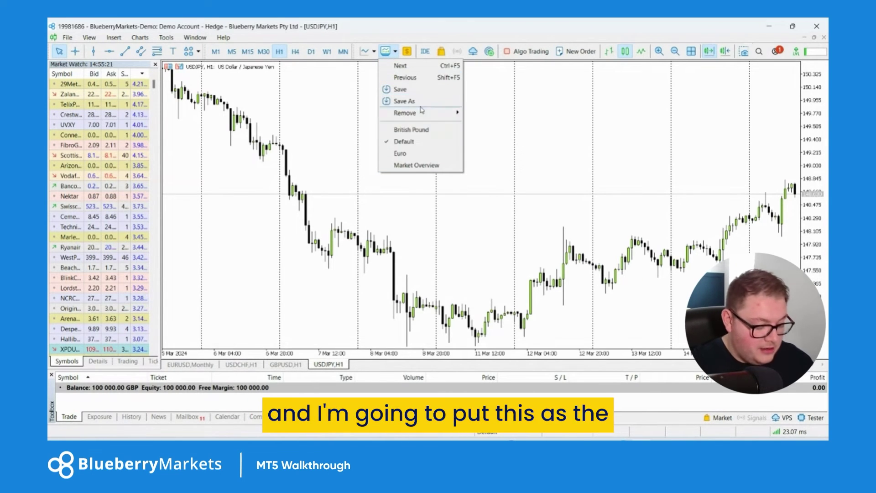
pyautogui.click(404, 101)
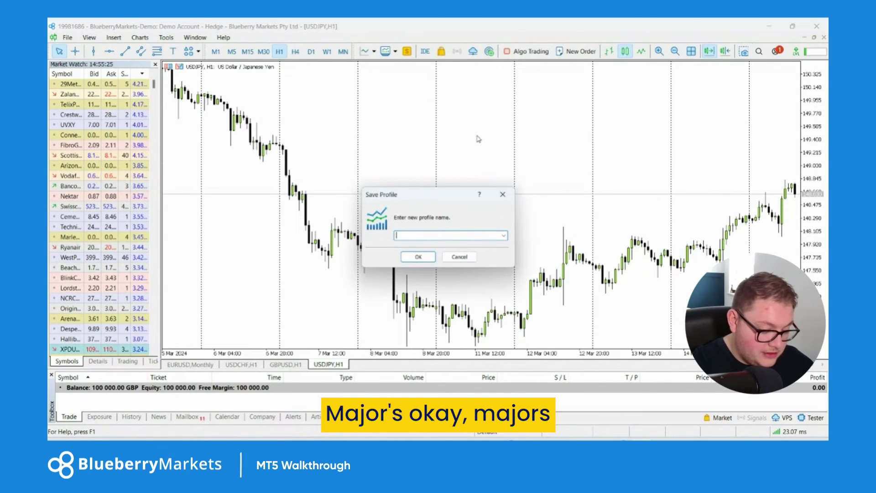
pyautogui.write('Majprs')
pyautogui.press('BackSpace')
pyautogui.press('BackSpace')
pyautogui.press('BackSpace')
pyautogui.press('BackSpace')
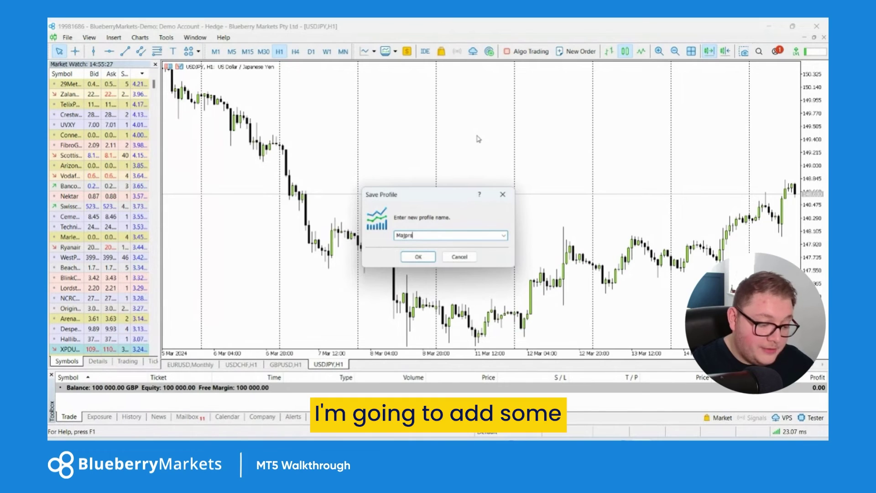
pyautogui.write('ors')
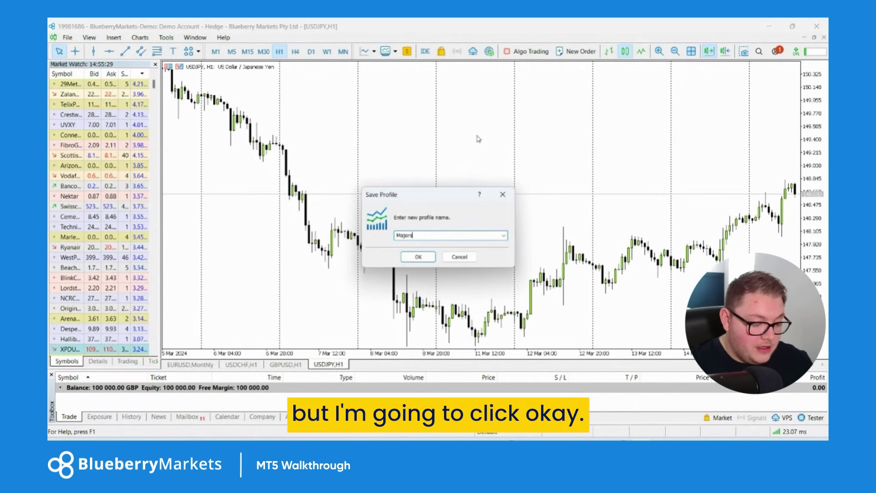
pyautogui.click(418, 256)
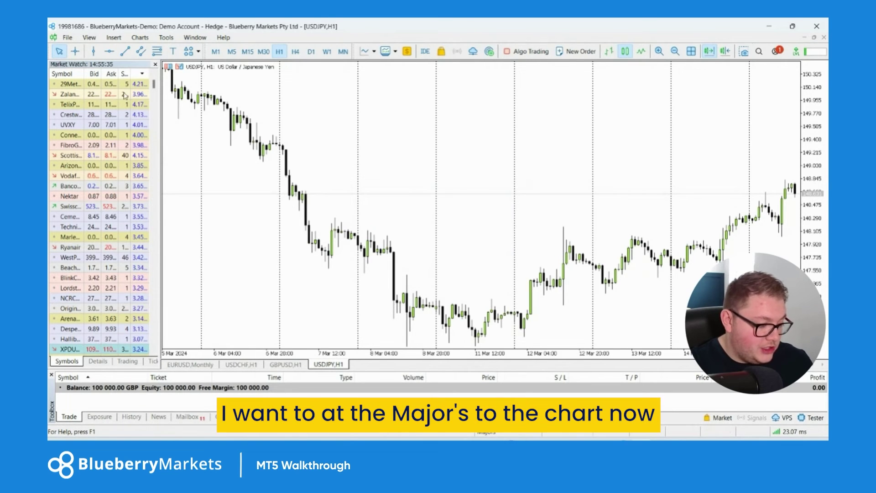
# - Scroll through the full Market Watch list, then load the forex.major symbol set
pyautogui.scroll(-3, 113, 126)
pyautogui.scroll(-10, 112, 126)
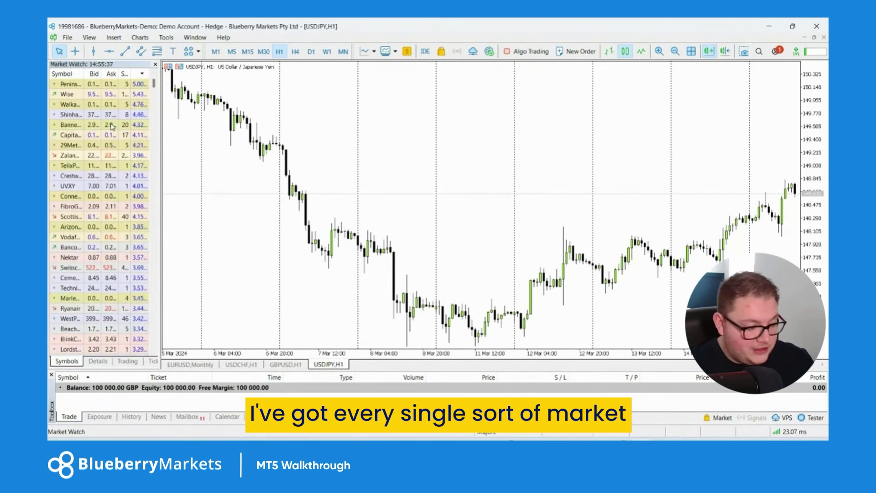
pyautogui.scroll(-10, 109, 94)
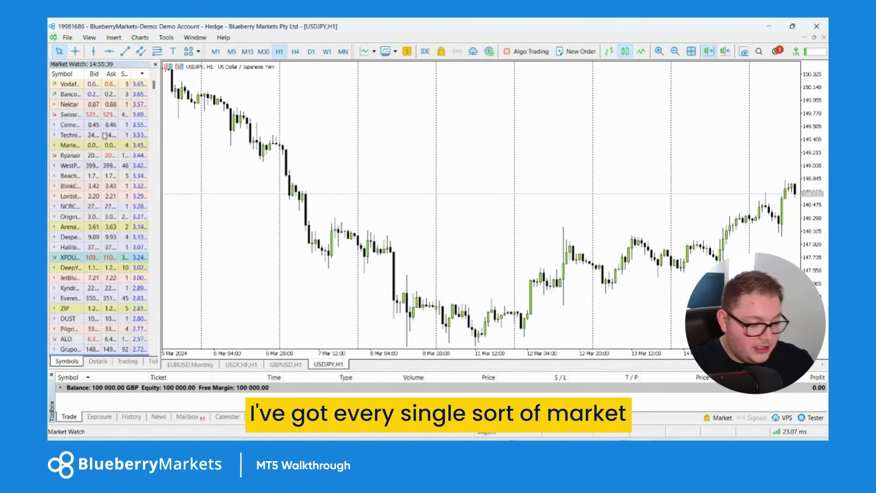
pyautogui.scroll(-10, 104, 137)
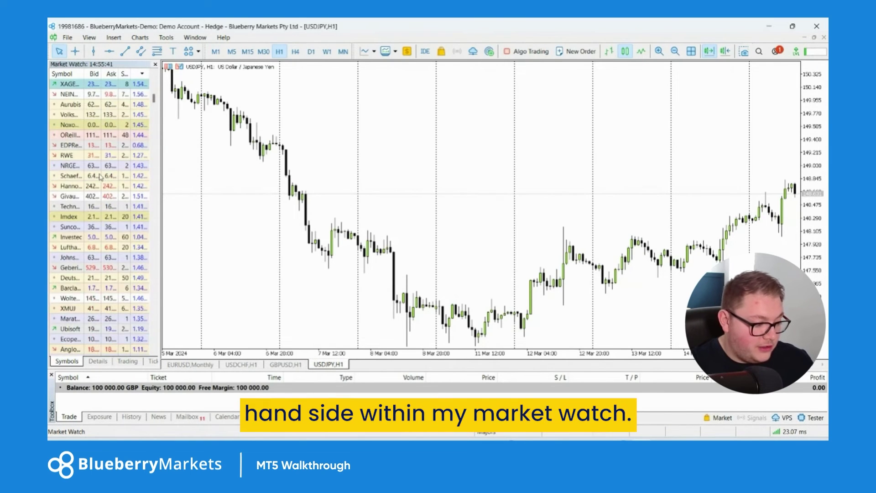
pyautogui.scroll(-10, 103, 184)
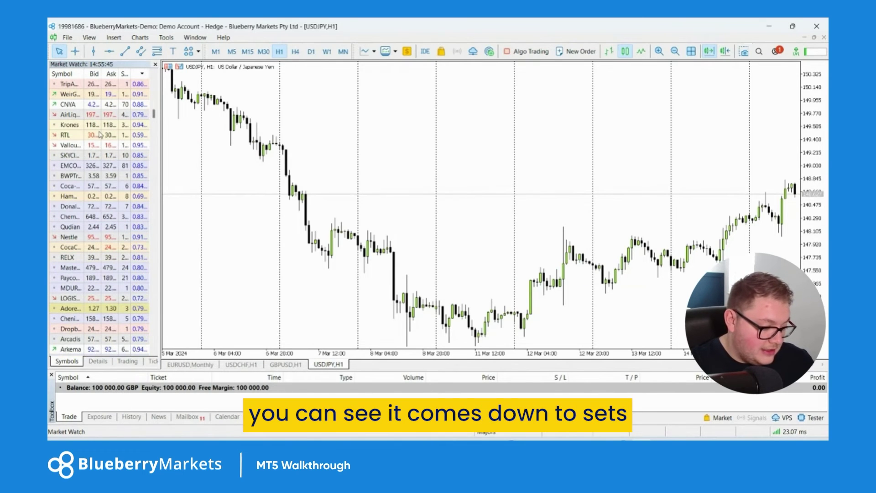
pyautogui.rightClick(101, 117)
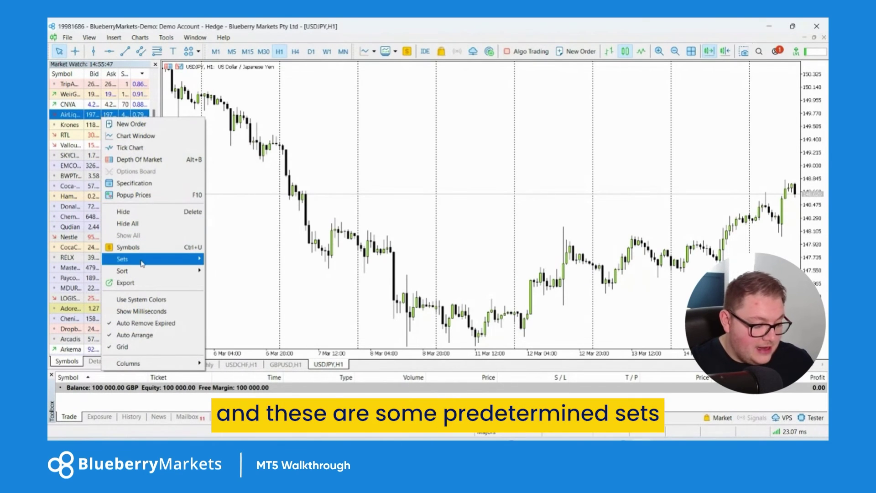
pyautogui.moveTo(142, 263)
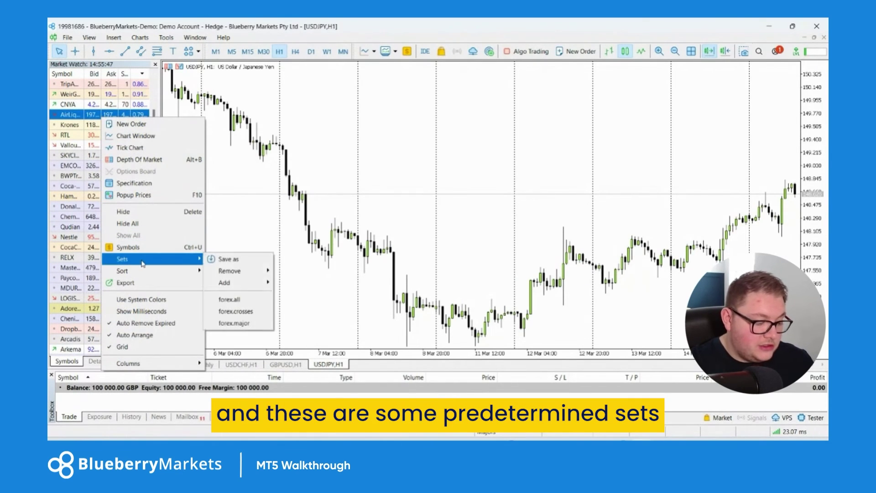
pyautogui.click(226, 324)
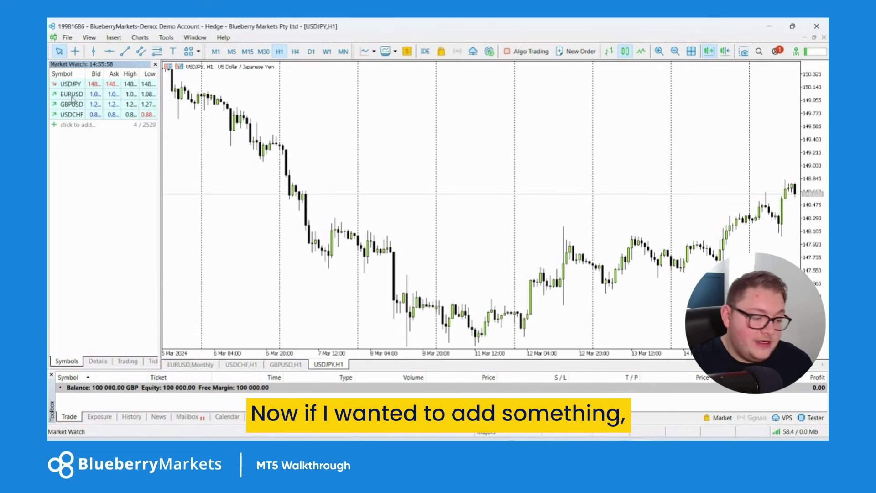
# - Type USD in Market Watch's add row, pick USDCAD, and add it to the list
pyautogui.click(74, 126)
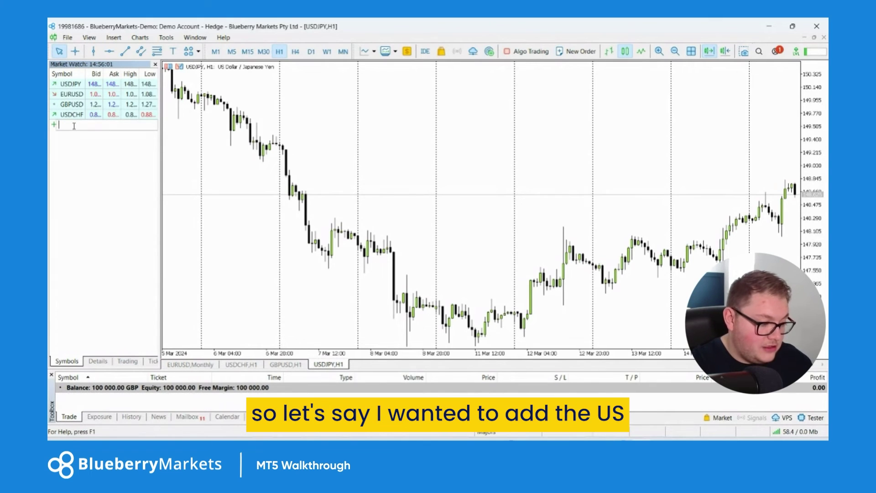
pyautogui.write('USDCAD')
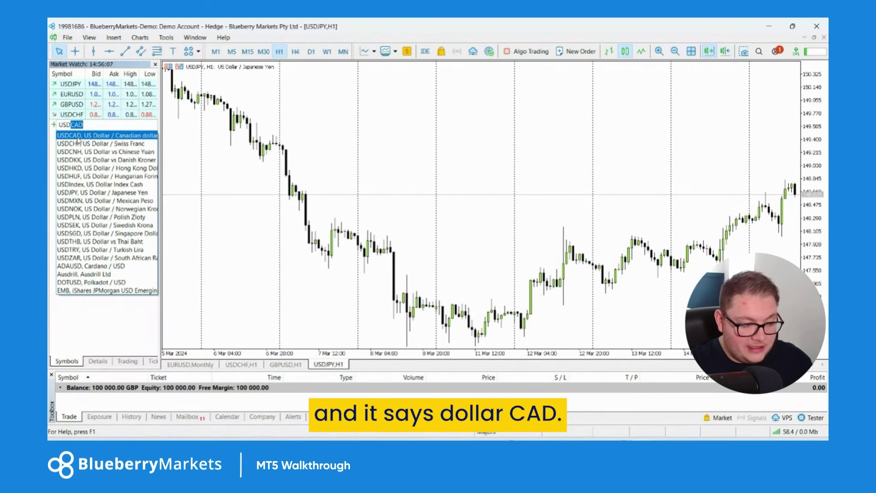
pyautogui.click(78, 137)
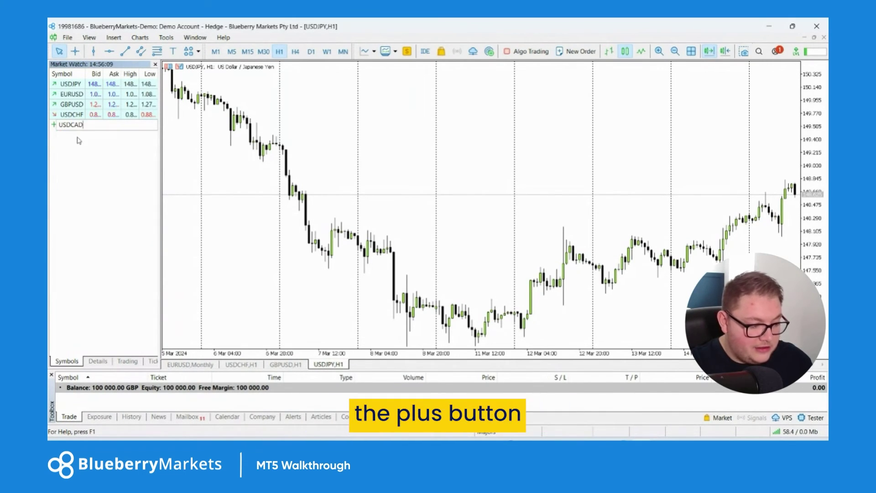
pyautogui.press('Return')
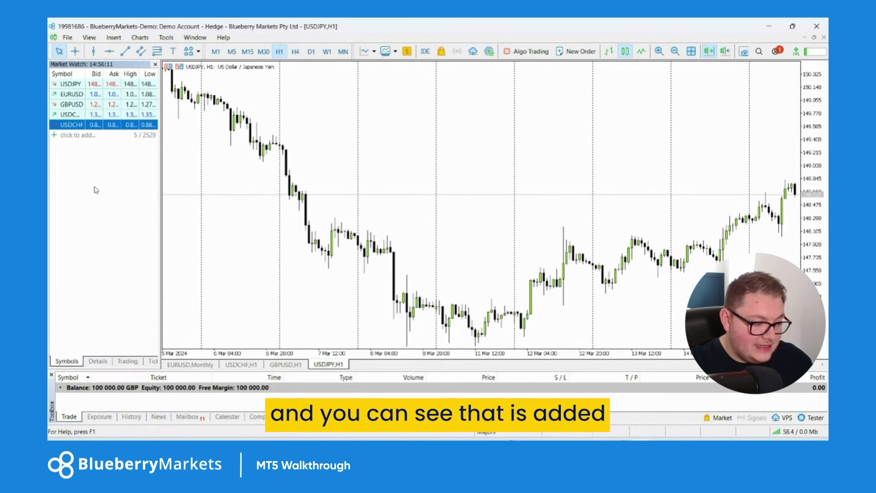
pyautogui.click(80, 115)
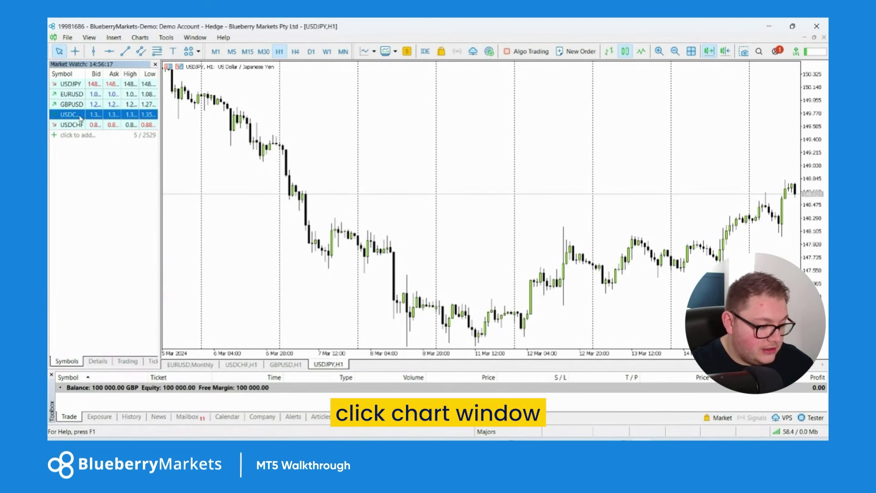
# - Open a new USDCAD chart window and apply the 0_test template to it
pyautogui.rightClick(80, 118)
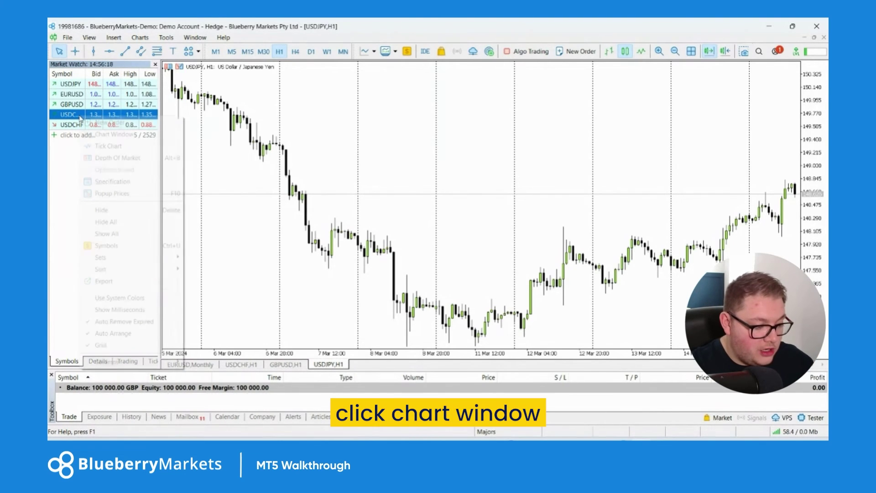
pyautogui.click(110, 134)
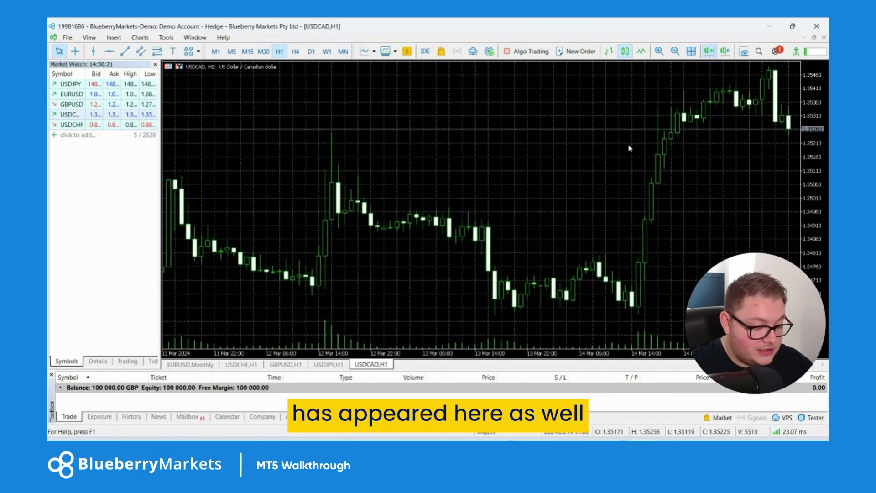
pyautogui.rightClick(362, 109)
pyautogui.moveTo(464, 231)
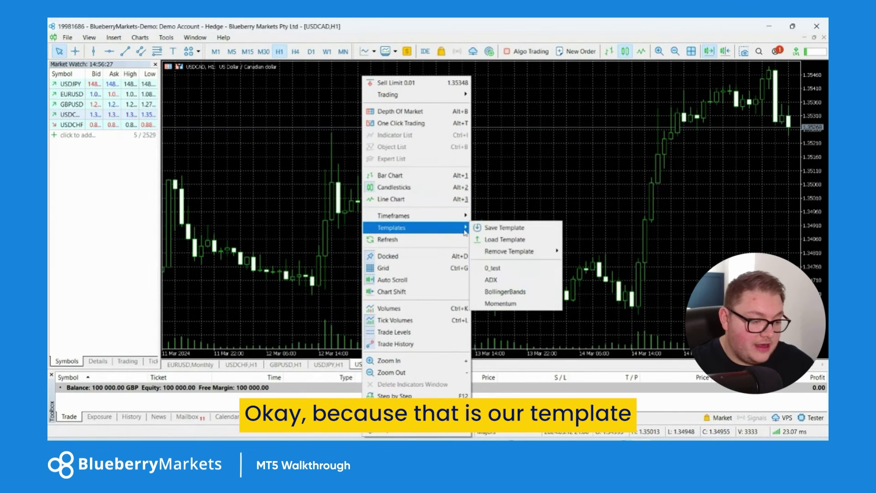
pyautogui.click(495, 268)
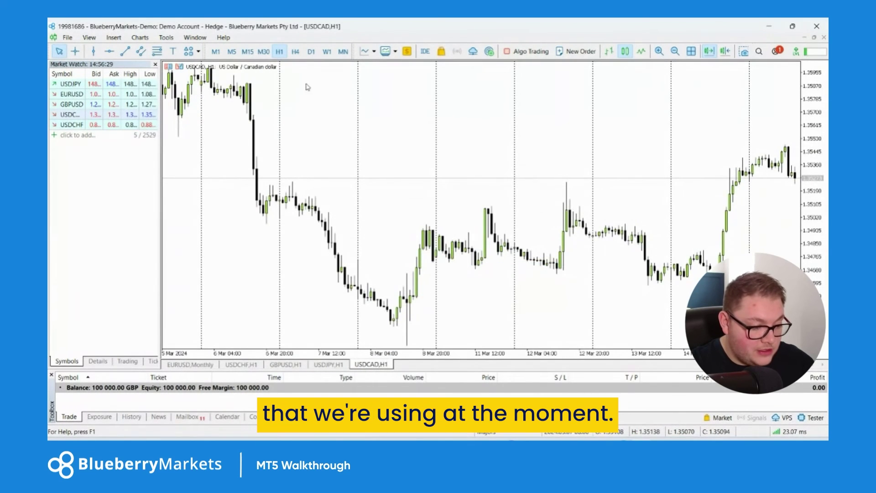
# - Switch the USDCAD chart to the monthly (MN) timeframe and scroll back through its history
pyautogui.click(343, 52)
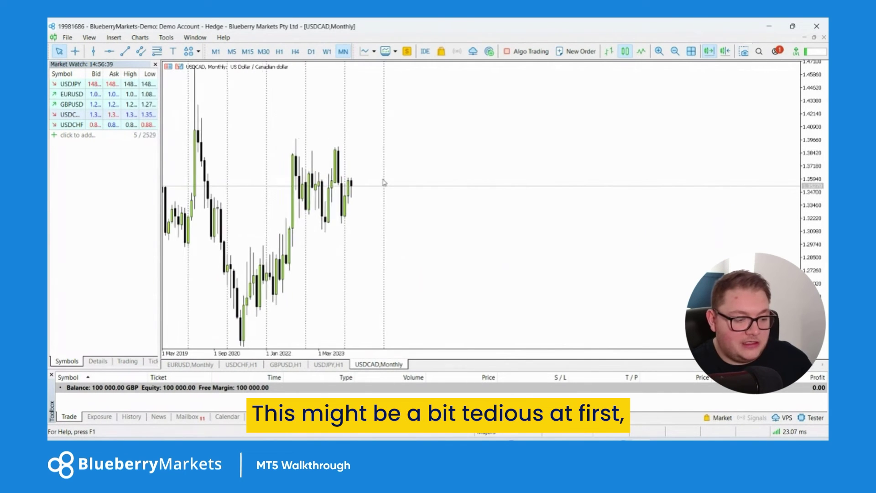
pyautogui.scroll(2, 383, 183)
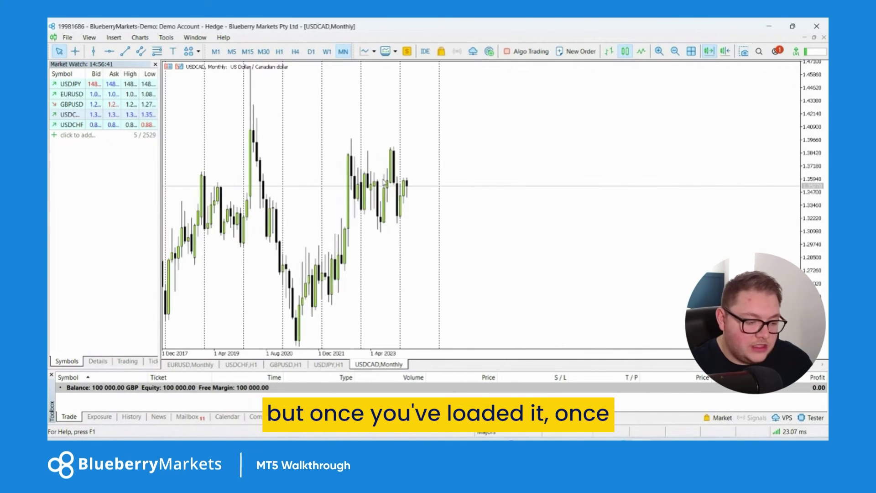
pyautogui.scroll(3, 384, 182)
pyautogui.scroll(2, 383, 182)
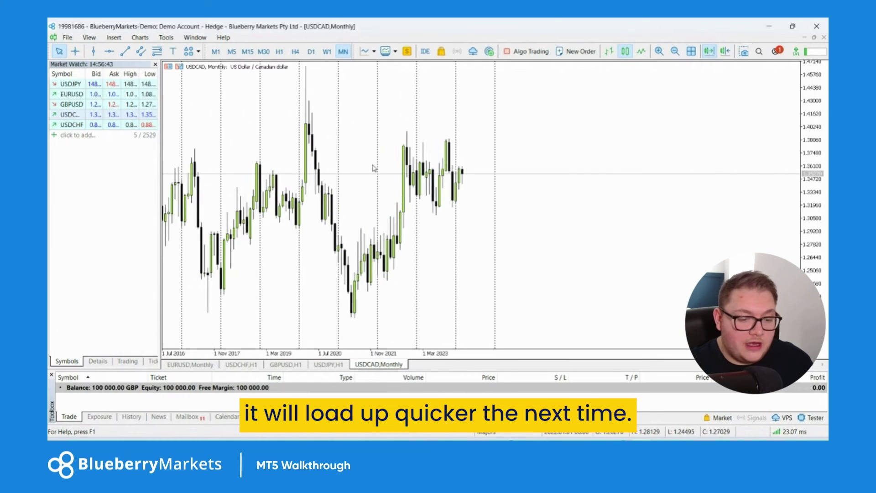
pyautogui.scroll(2, 373, 168)
pyautogui.scroll(4, 373, 167)
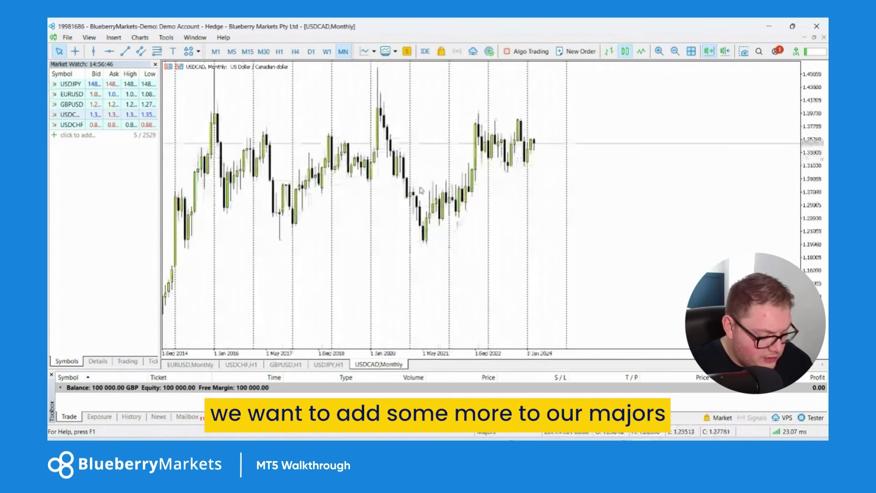
pyautogui.scroll(6, 458, 224)
# - Add USDIndex to the Market Watch symbol list, replacing a mistyped DXy search with USD
pyautogui.click(81, 133)
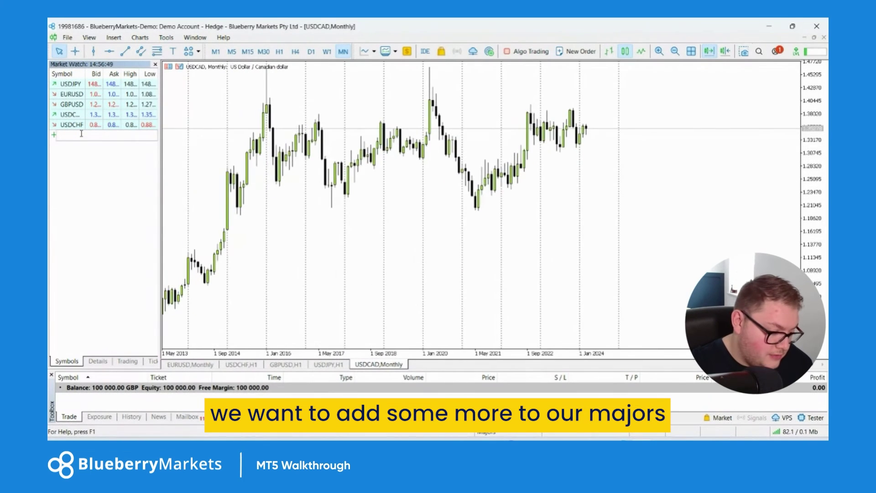
pyautogui.write('DXy')
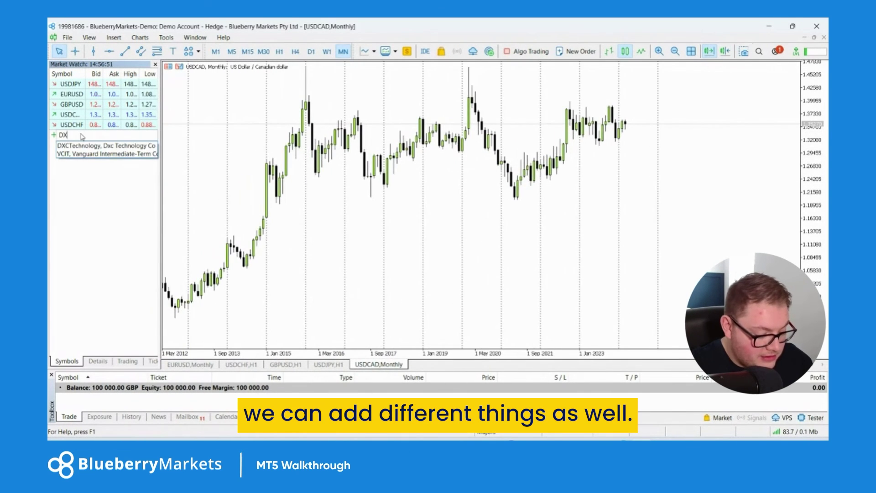
pyautogui.press('BackSpace')
pyautogui.press('BackSpace')
pyautogui.press('BackSpace')
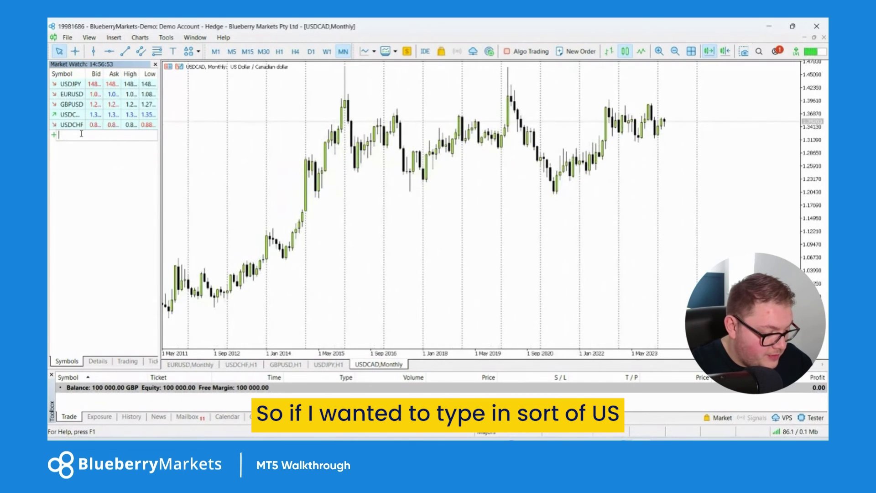
pyautogui.write('US')
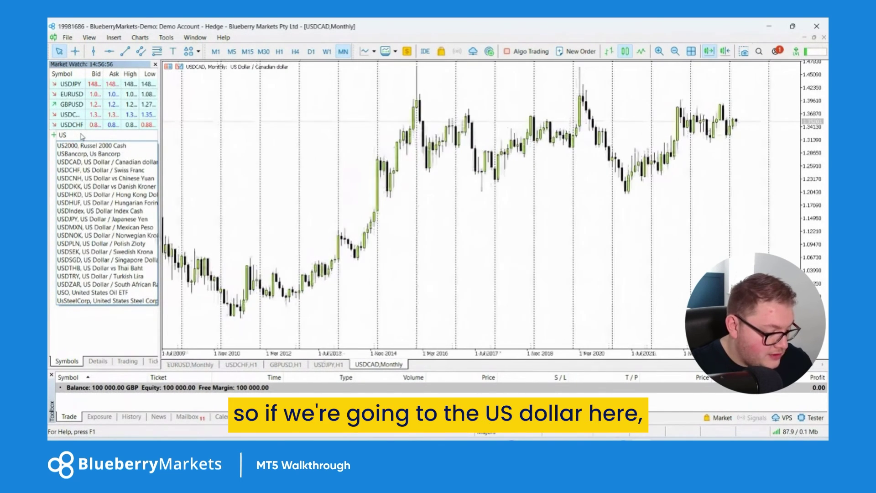
pyautogui.write('DCAD')
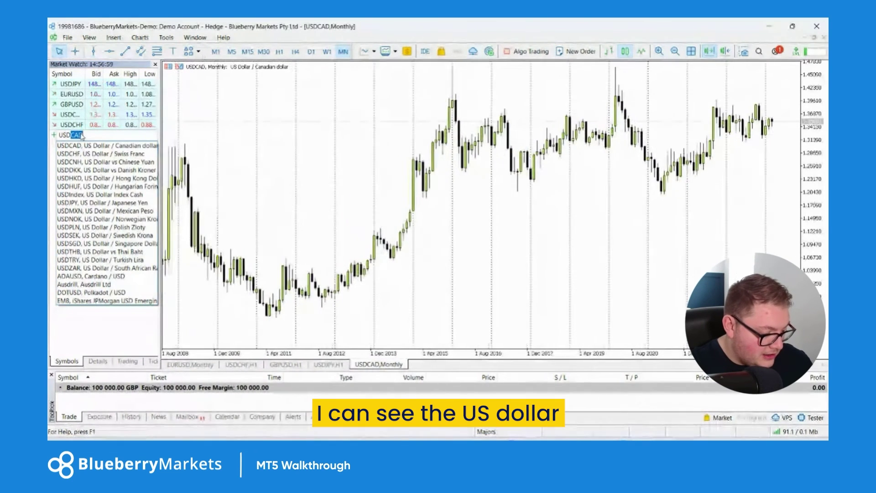
pyautogui.click(77, 195)
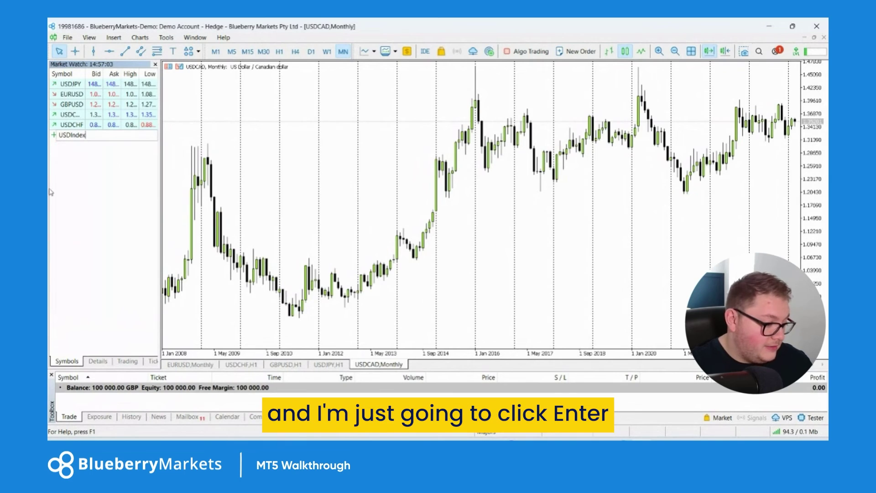
pyautogui.press('Return')
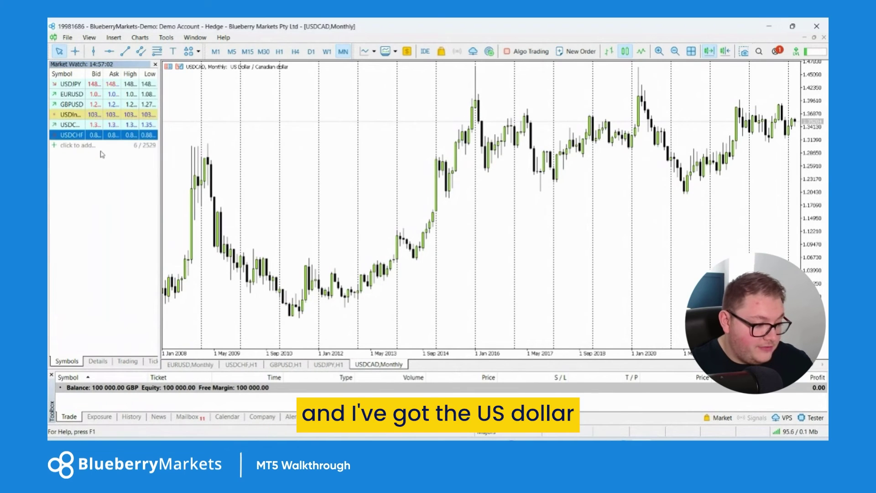
# - Open a USDIndex chart window and apply the white-background template to it
pyautogui.rightClick(77, 118)
pyautogui.click(137, 133)
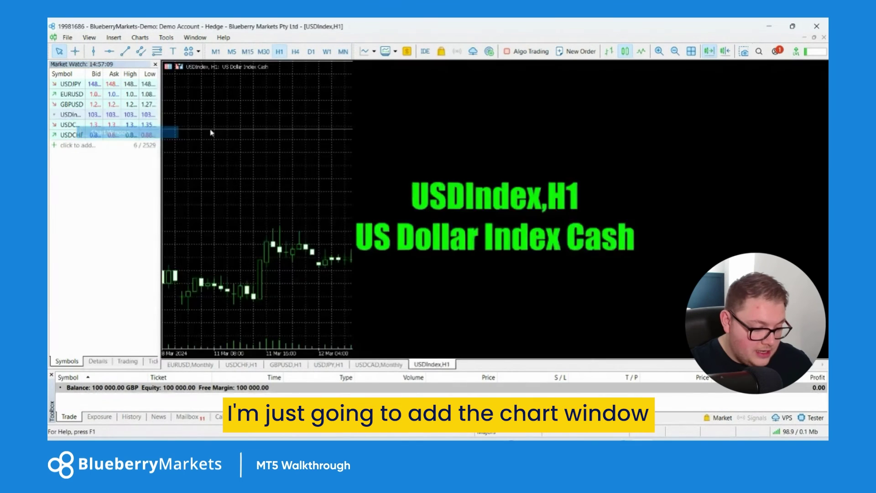
pyautogui.rightClick(336, 131)
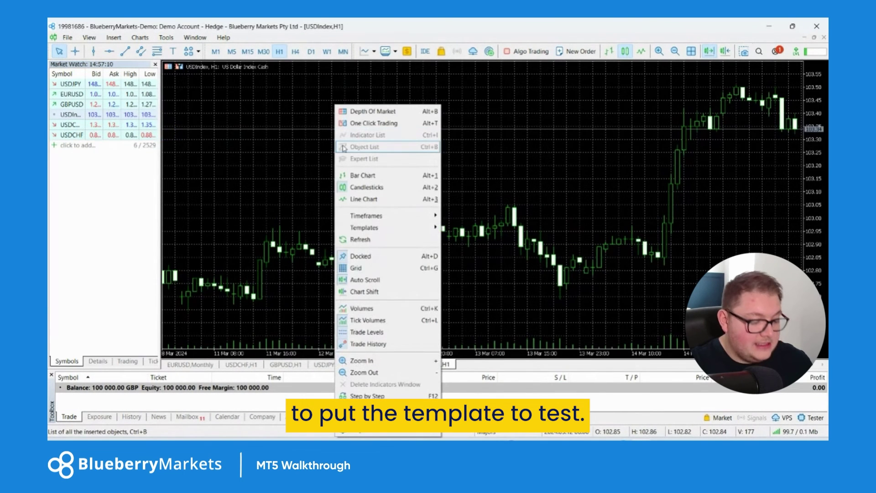
pyautogui.moveTo(365, 227)
pyautogui.click(486, 267)
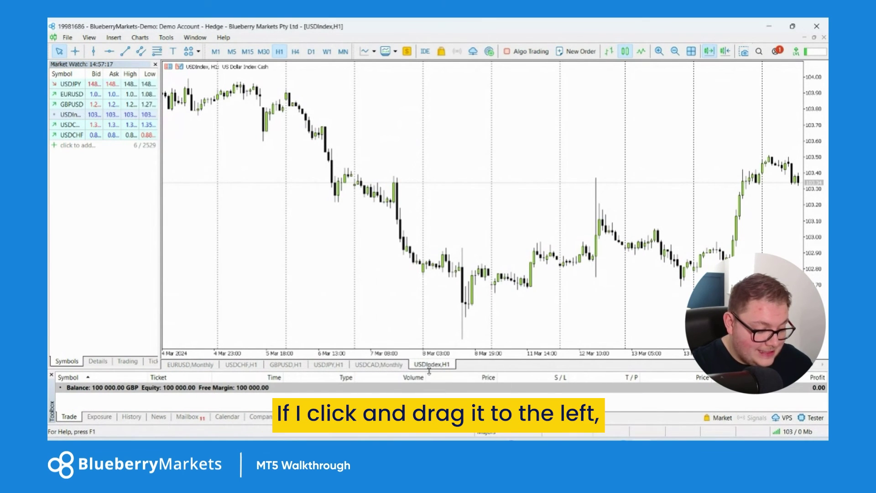
# - Reorder chart tabs to USDIndex, EURUSD, GBPUSD, USDCHF, USDJPY, USDCAD, ending on USDJPY,H1
pyautogui.moveTo(429, 370); pyautogui.dragTo(377, 368)
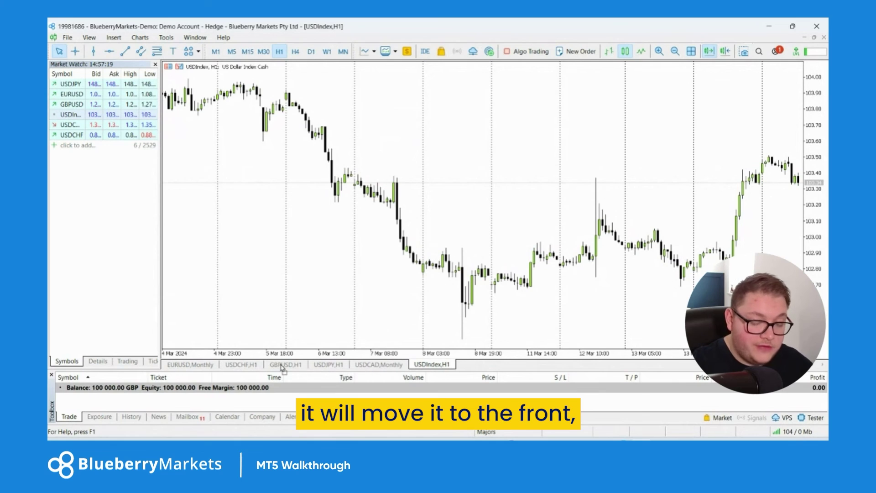
pyautogui.moveTo(216, 367); pyautogui.dragTo(198, 365)
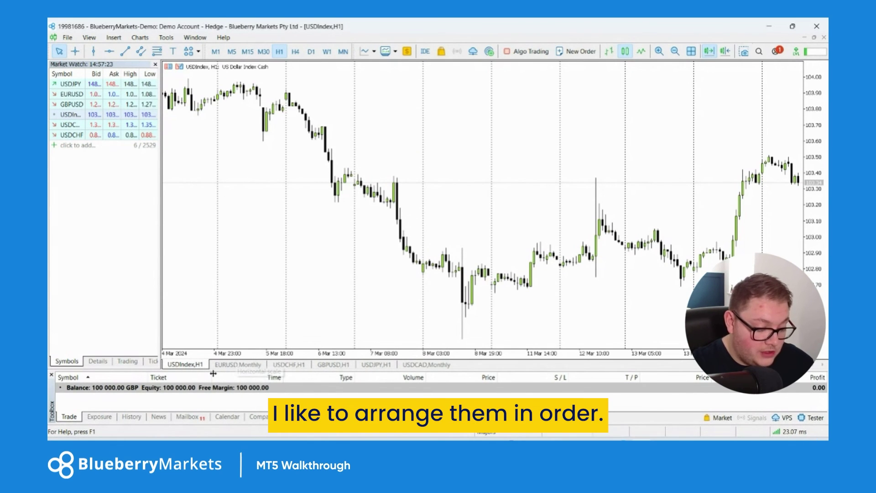
pyautogui.moveTo(341, 367); pyautogui.dragTo(285, 368)
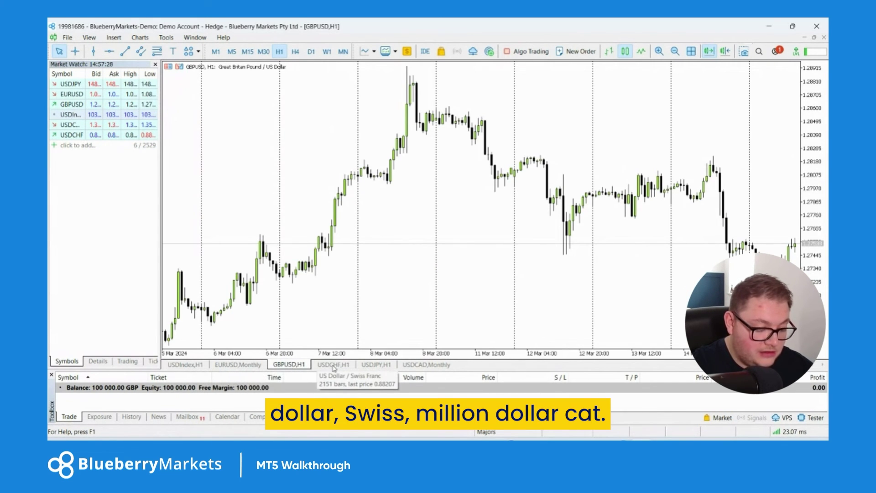
pyautogui.click(422, 365)
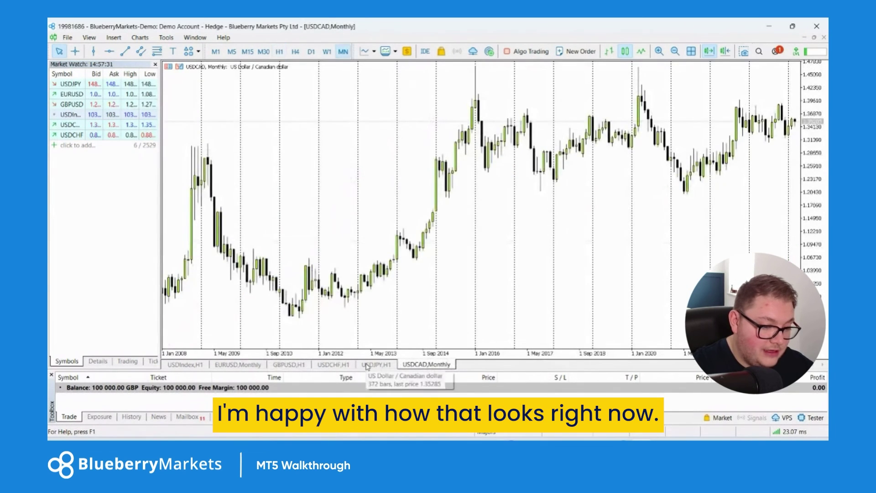
pyautogui.click(367, 365)
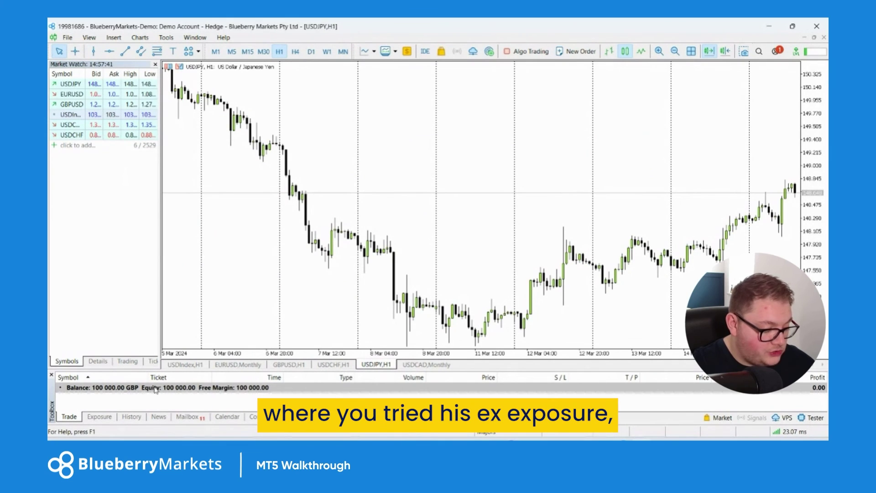
pyautogui.click(105, 415)
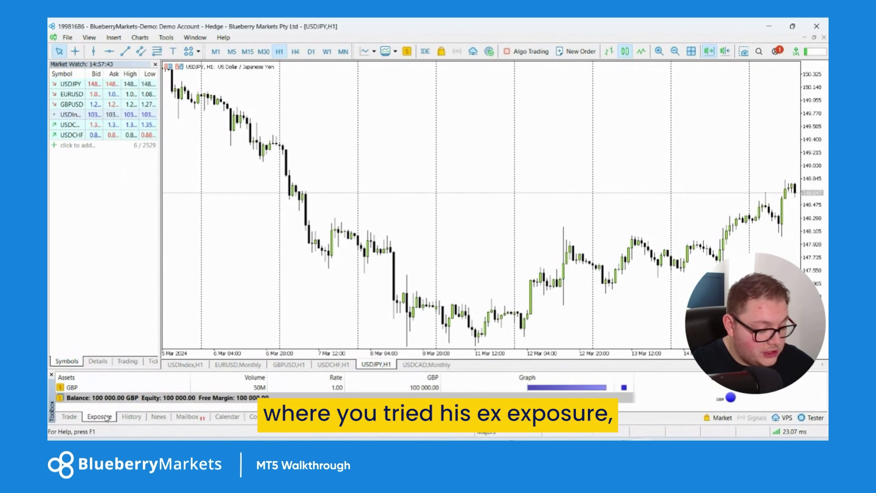
pyautogui.click(132, 416)
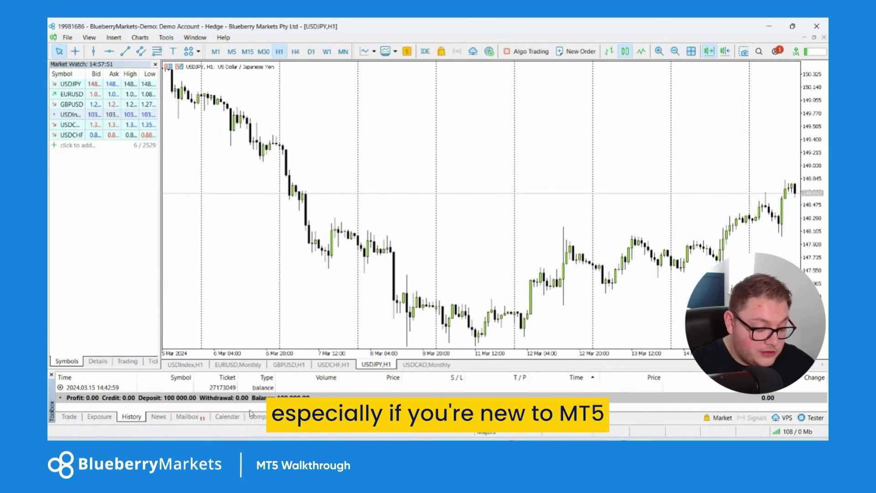
pyautogui.click(69, 417)
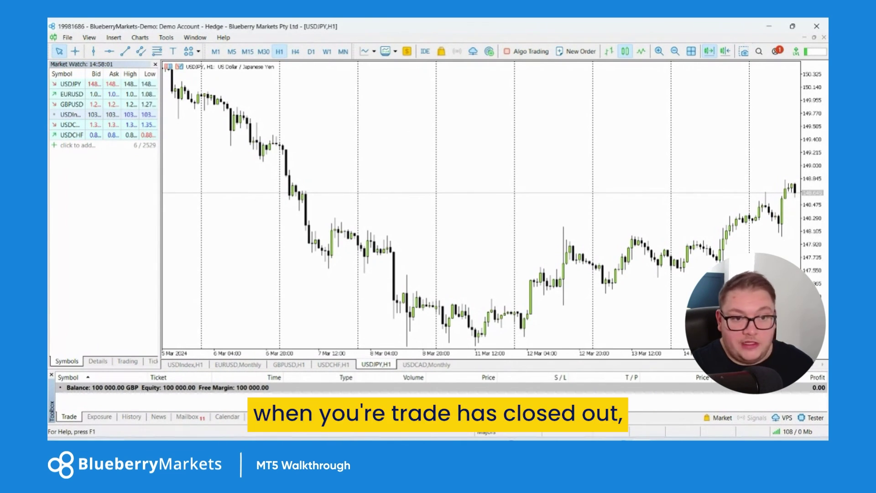
pyautogui.click(131, 416)
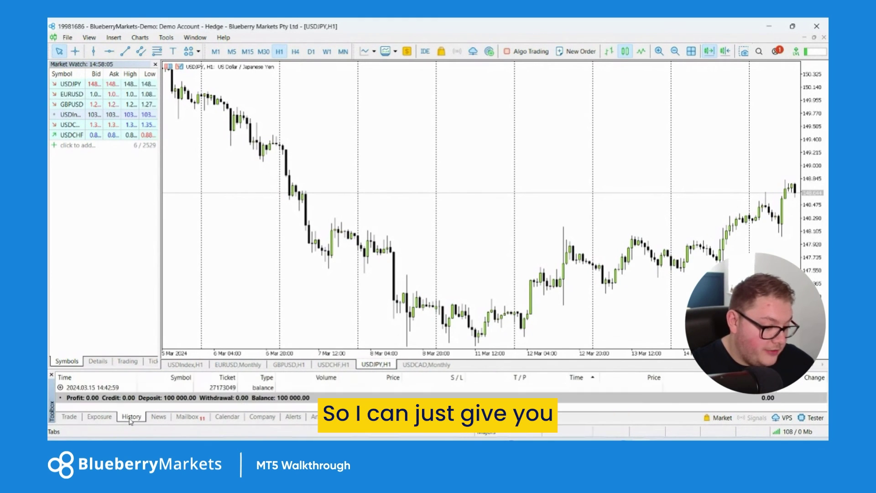
pyautogui.click(79, 420)
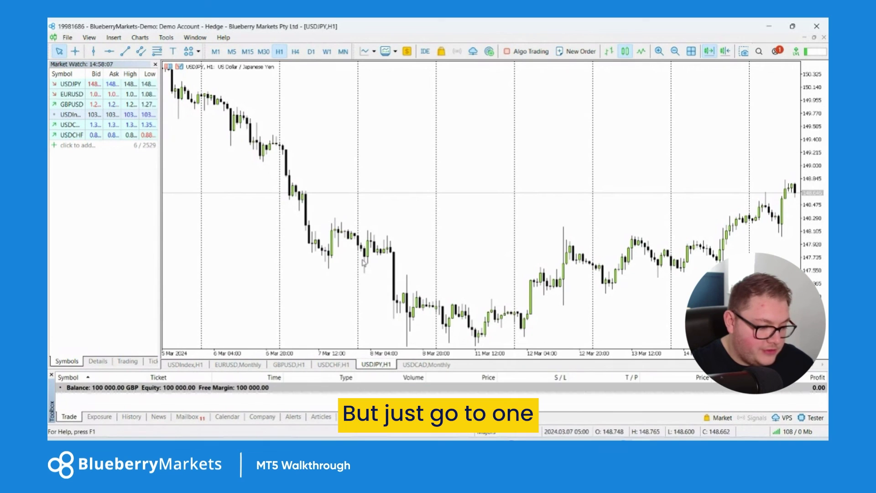
# - Enable one-click trading on the chart and accept its terms
pyautogui.rightClick(287, 85)
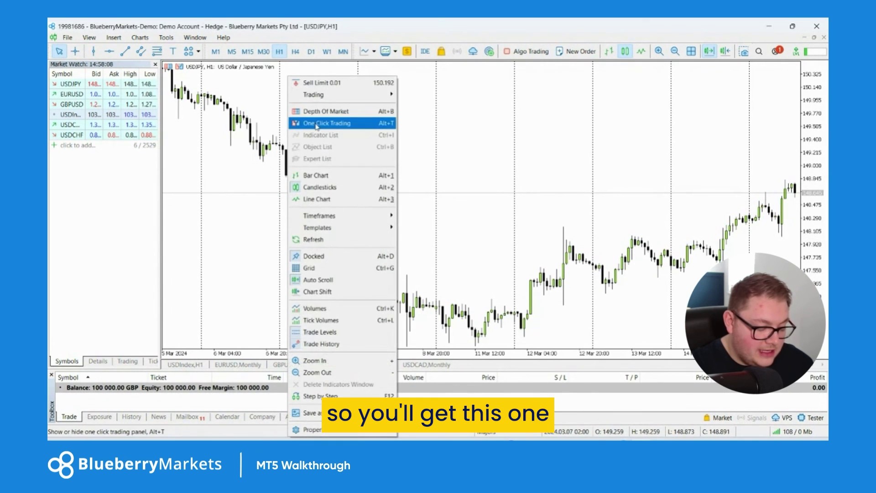
pyautogui.click(327, 123)
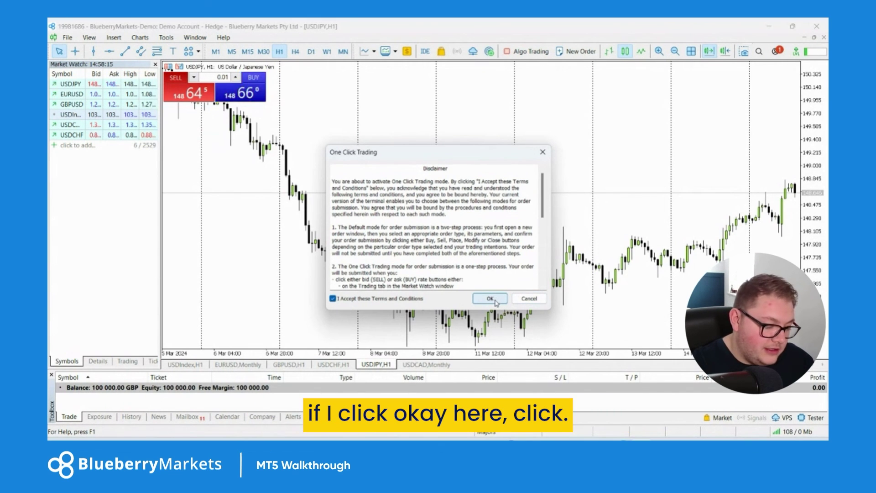
pyautogui.click(498, 301)
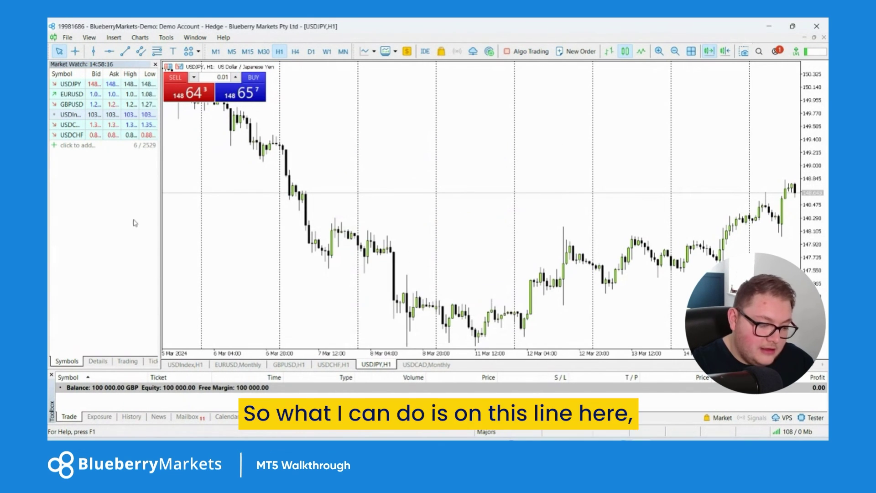
# - Sell 0.01 USDJPY with stop loss 148.882 and take profit 148.218, then close the position
pyautogui.click(184, 94)
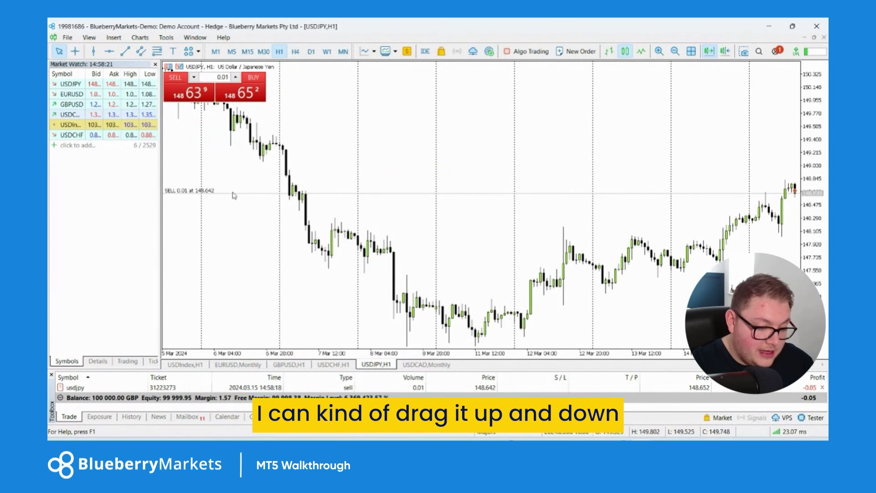
pyautogui.moveTo(233, 197); pyautogui.dragTo(234, 177)
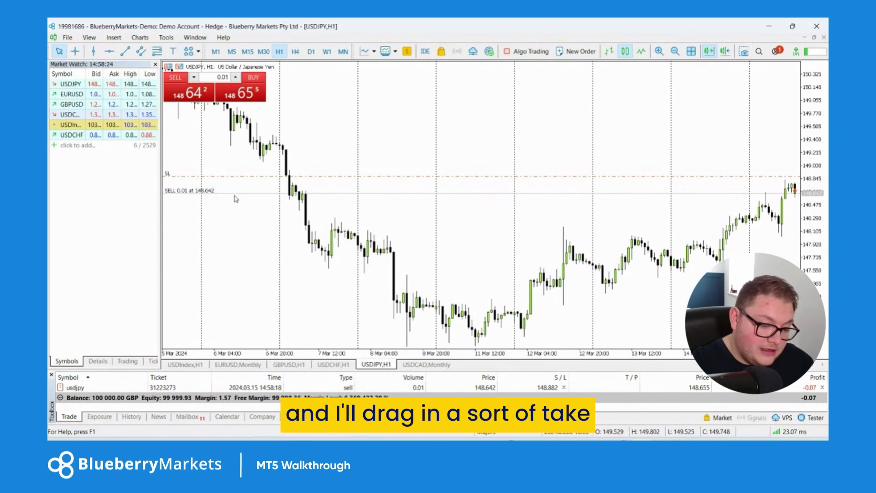
pyautogui.moveTo(233, 196); pyautogui.dragTo(232, 222)
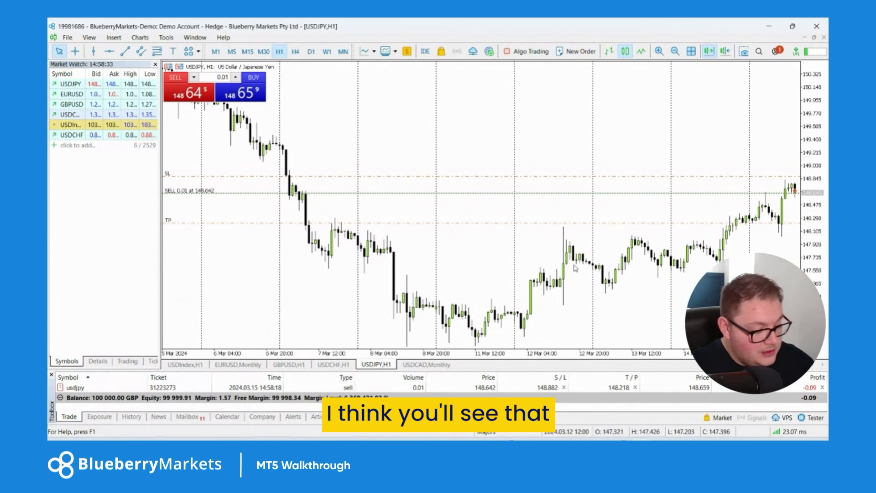
pyautogui.click(821, 387)
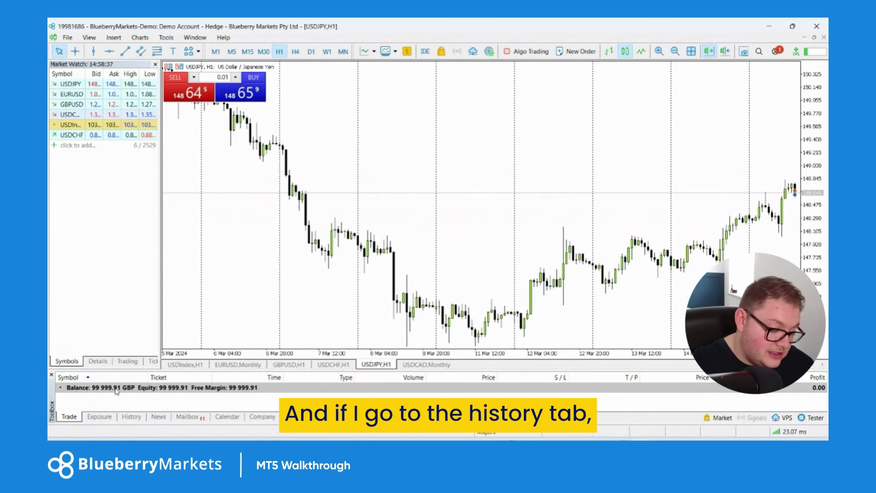
# - Show the History tab and inspect the closed 0.01 USDJPY sell with its -0.09 profit
pyautogui.click(144, 417)
pyautogui.click(697, 398)
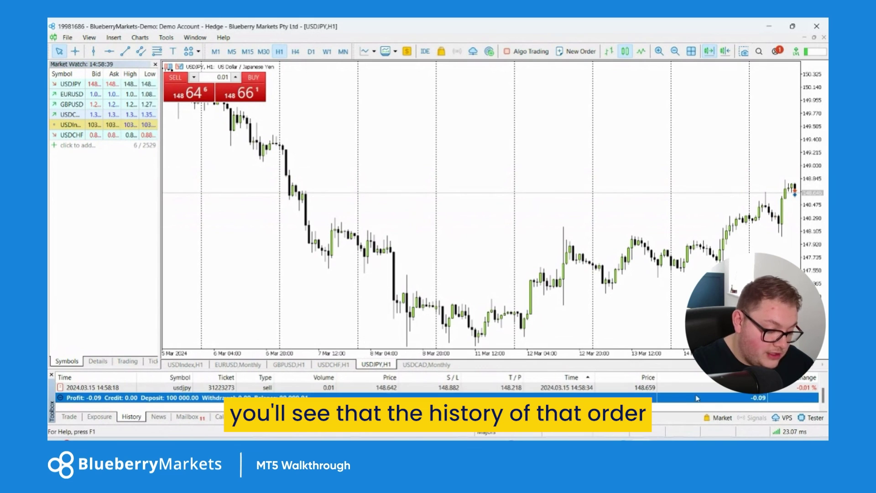
pyautogui.click(685, 390)
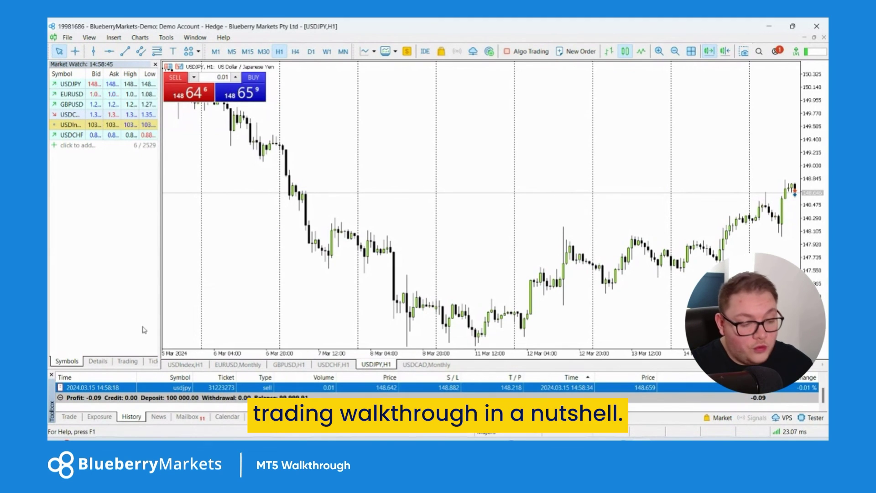
pyautogui.click(353, 241)
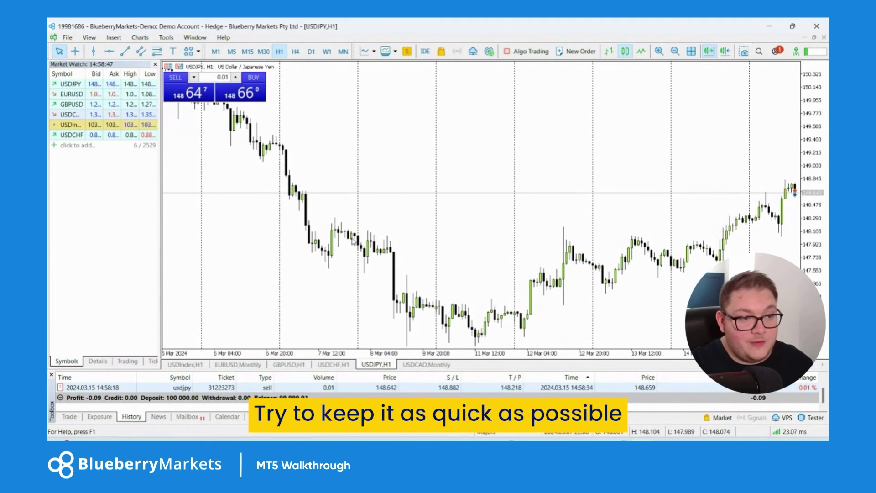